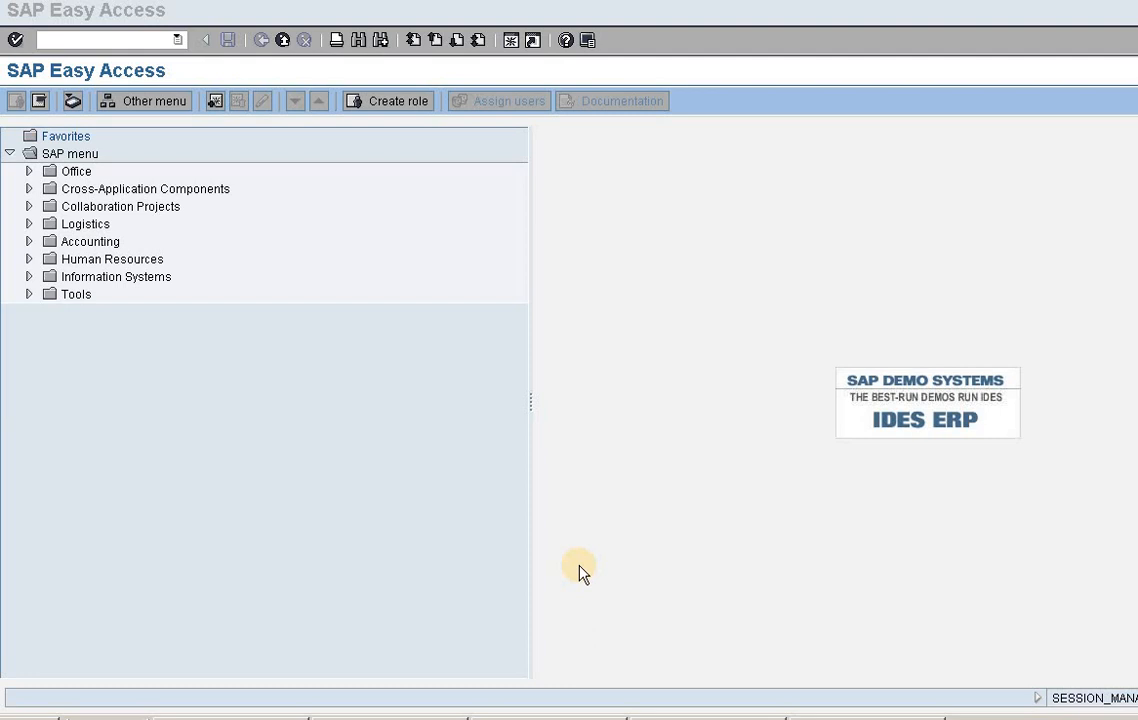
# - Open the master data of the preset internal order Fair in display mode with transaction KO03
pyautogui.click(141, 39)
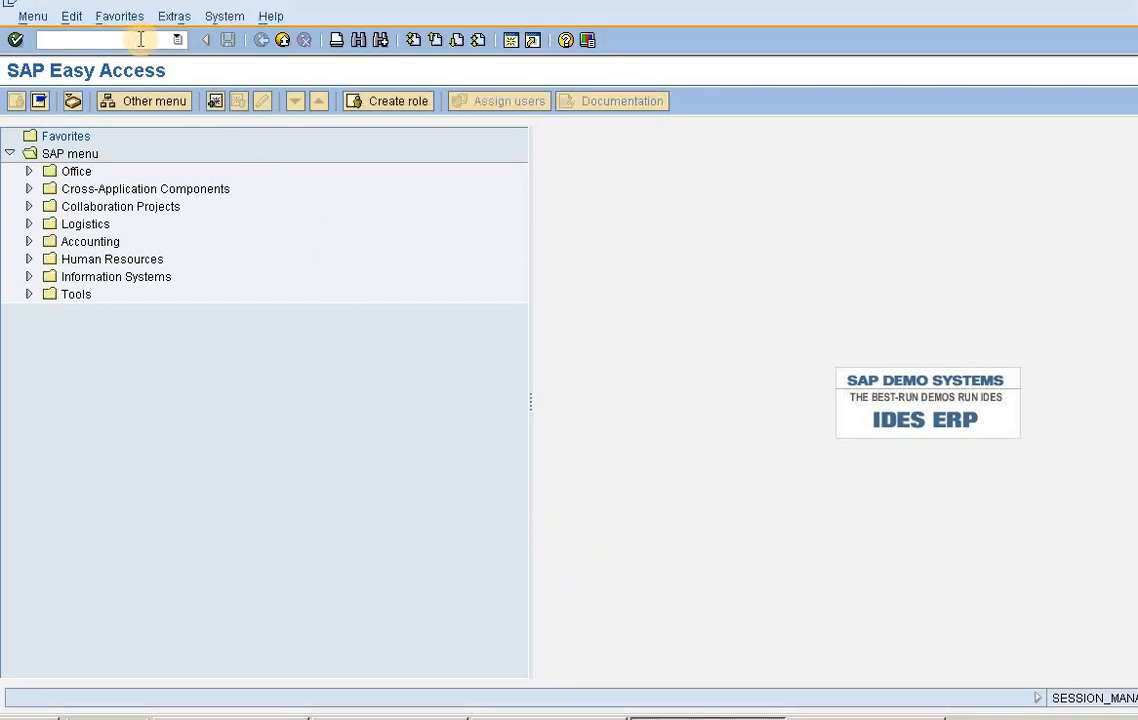
pyautogui.write('/n')
pyautogui.press('BackSpace')
pyautogui.press('BackSpace')
pyautogui.write('ko03')
pyautogui.press('Return')
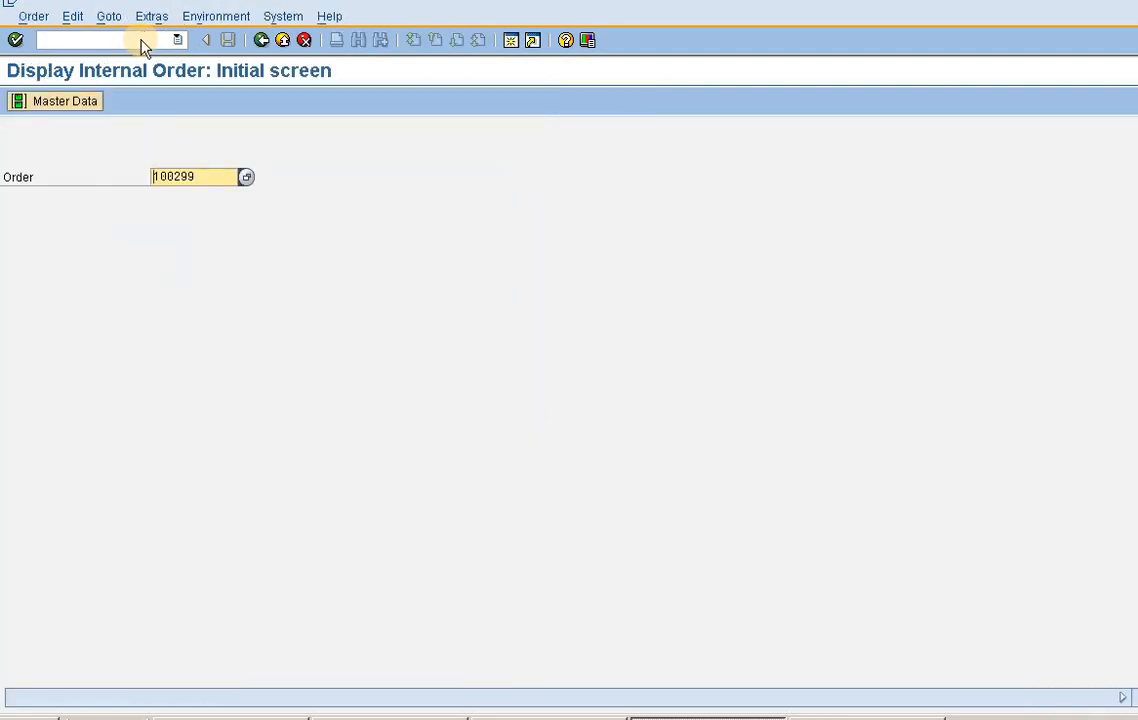
pyautogui.press('Return')
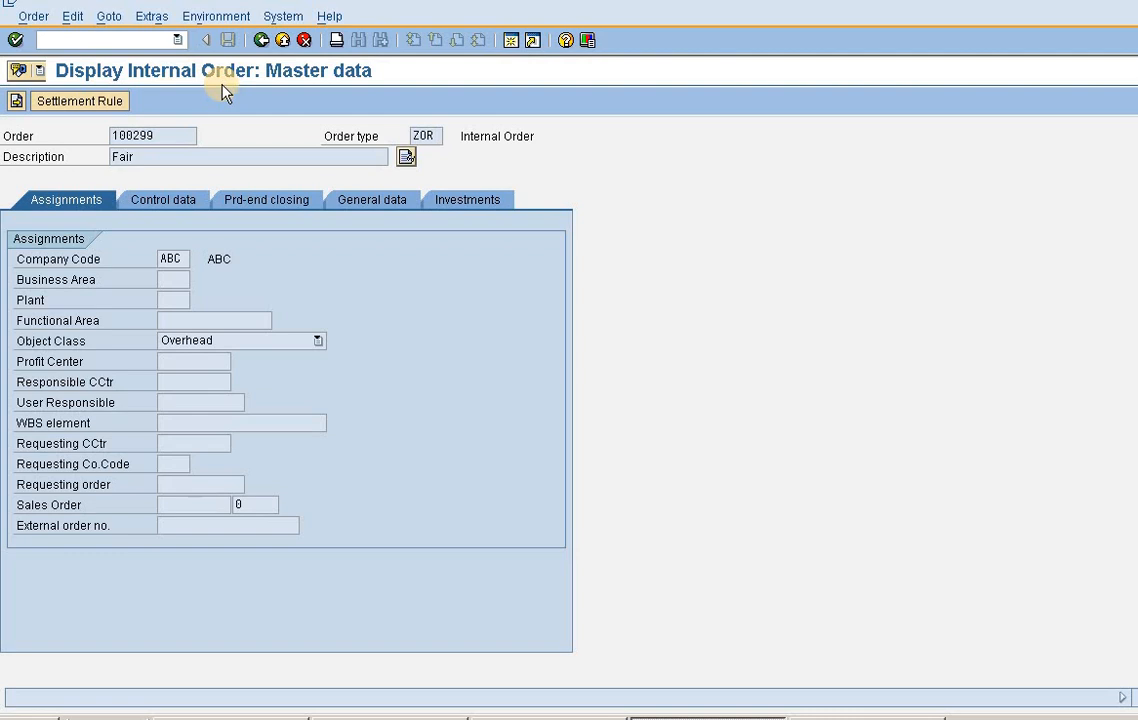
# - Open the Fair order's cost analysis and examine the actual costs on the Printing Exp cost element
pyautogui.click(152, 17)
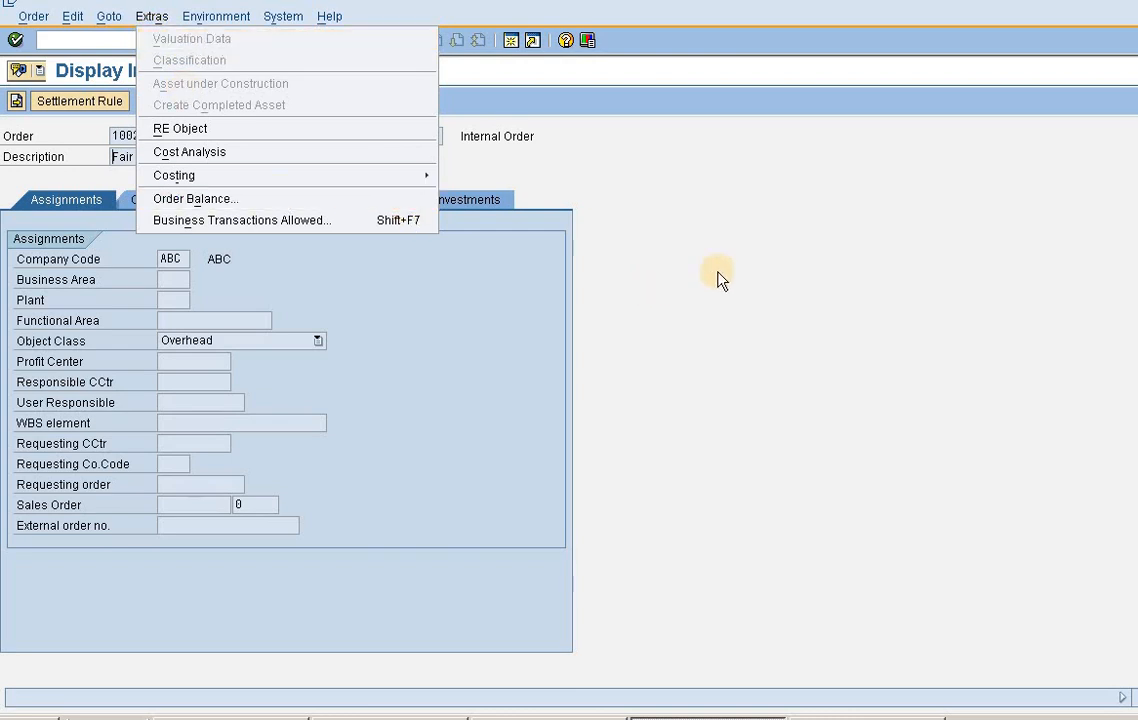
pyautogui.click(230, 153)
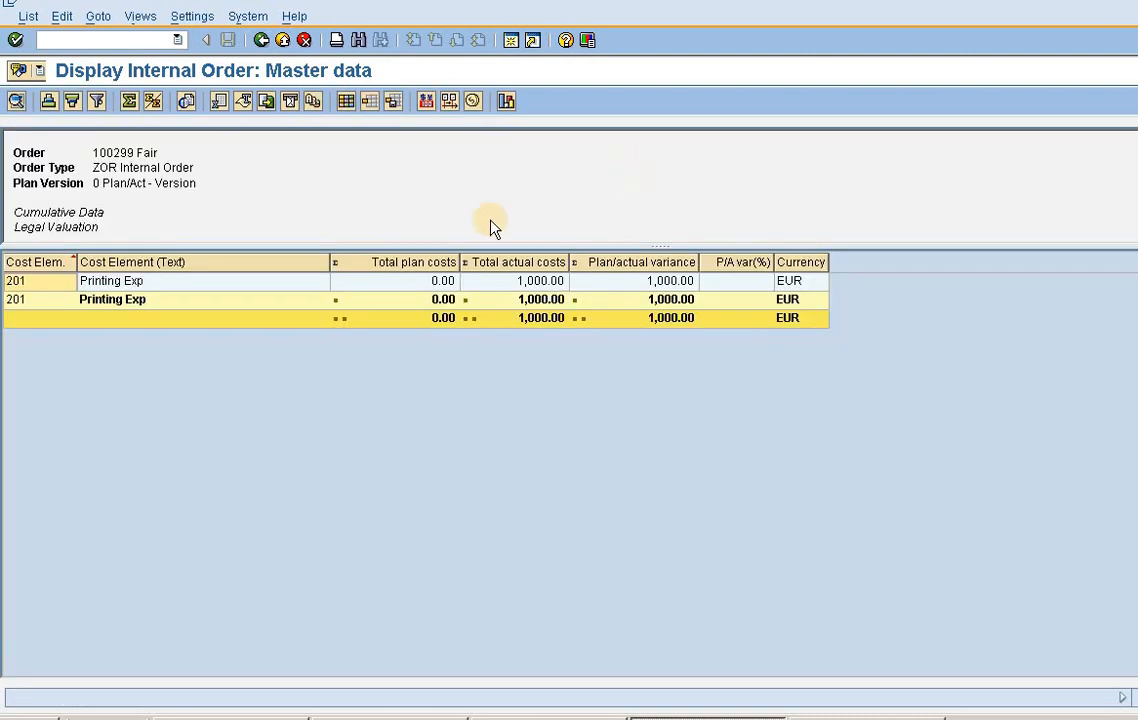
pyautogui.click(288, 288)
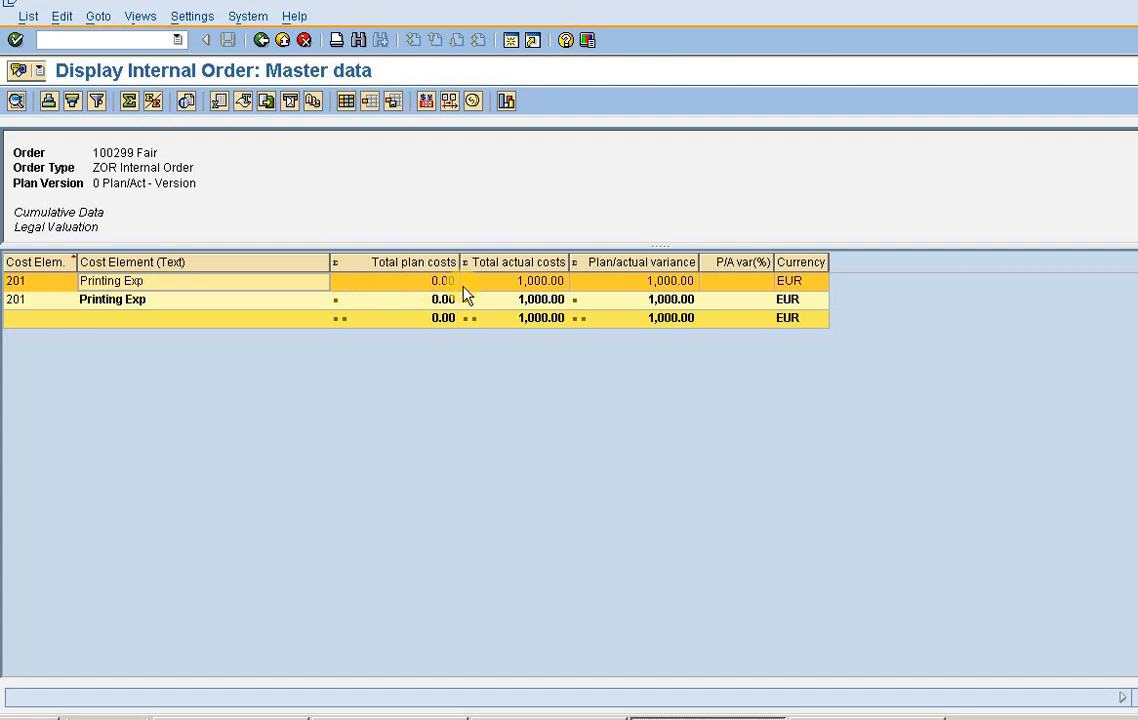
pyautogui.click(515, 284)
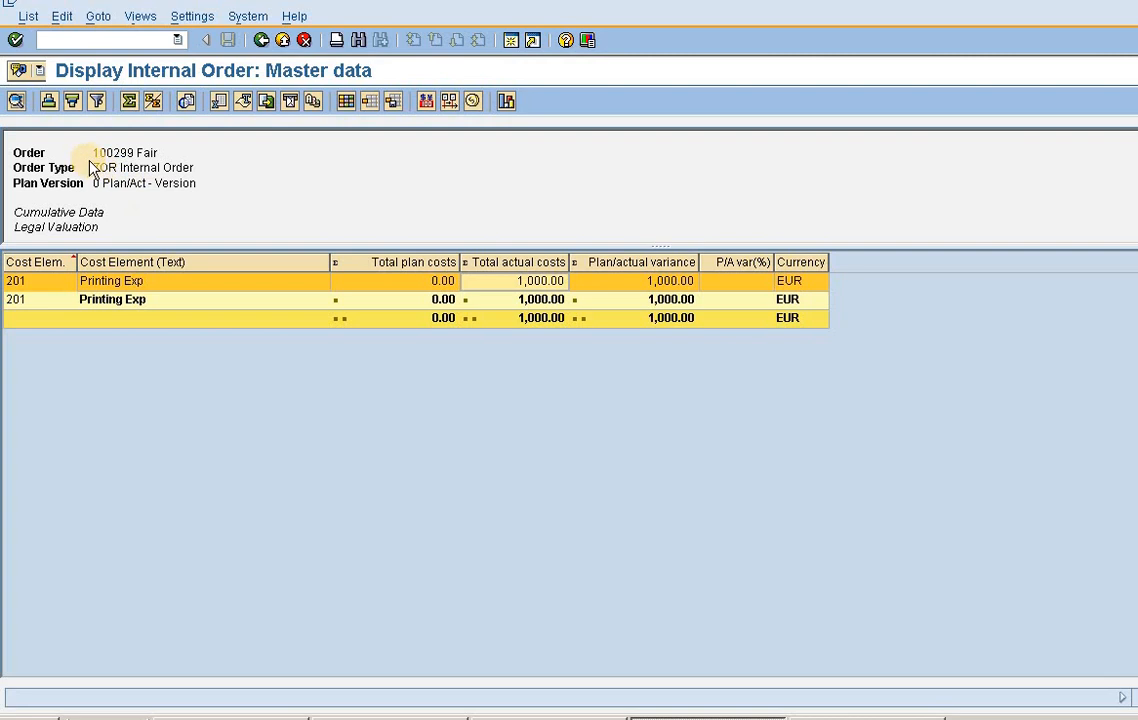
pyautogui.moveTo(95, 155); pyautogui.dragTo(224, 198)
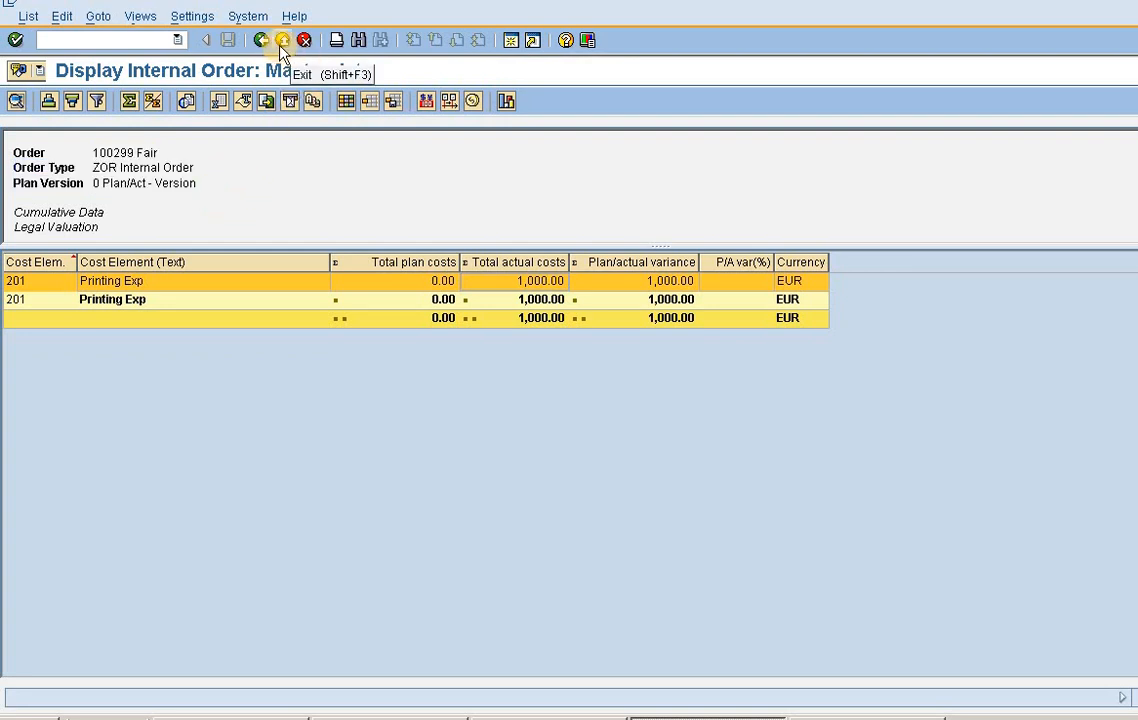
# - Open the master data of the Fair internal order in change mode with transaction KO02
pyautogui.click(152, 37)
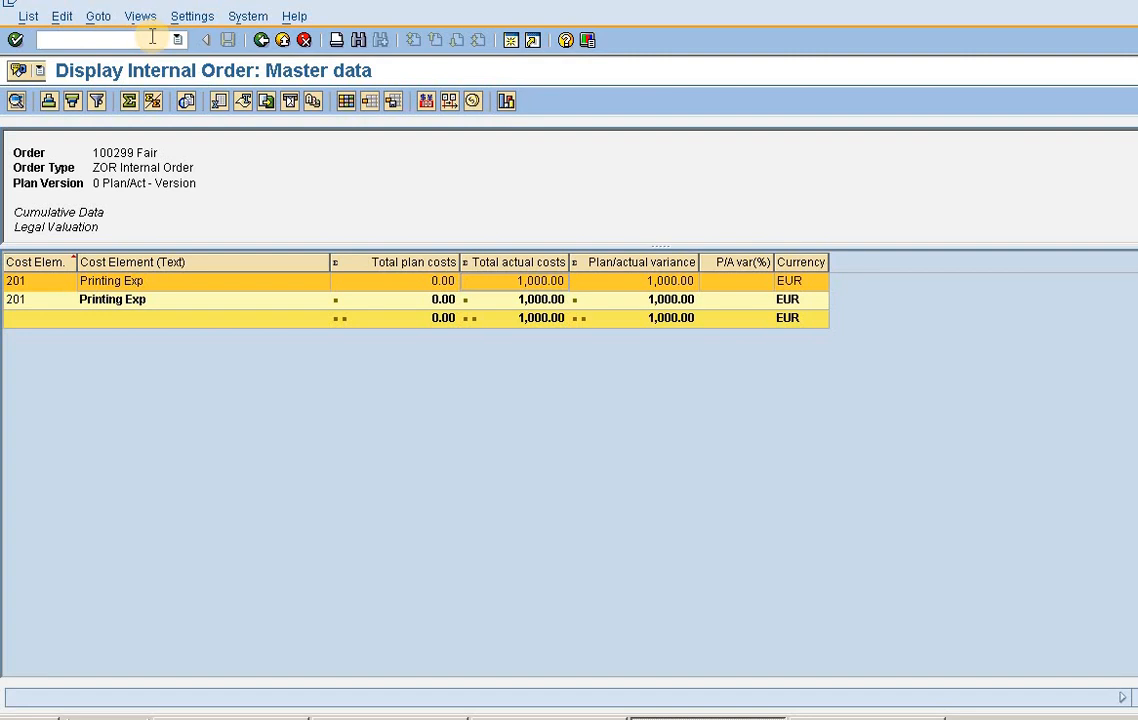
pyautogui.write('/nko02')
pyautogui.press('Return')
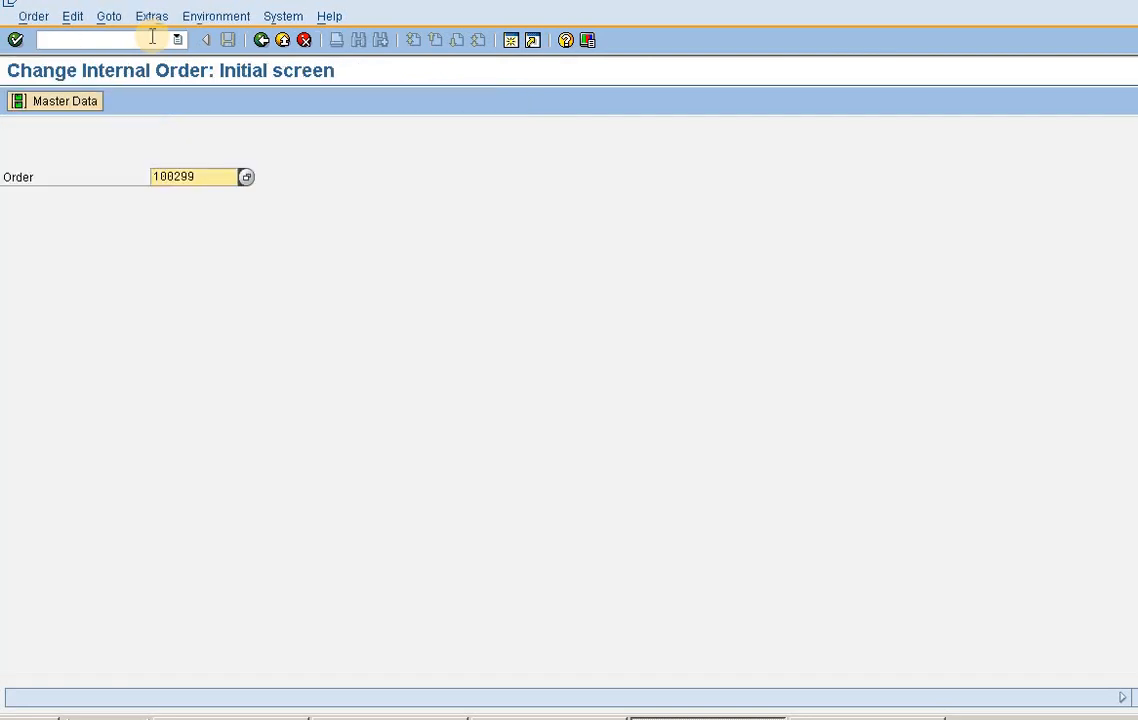
pyautogui.press('Return')
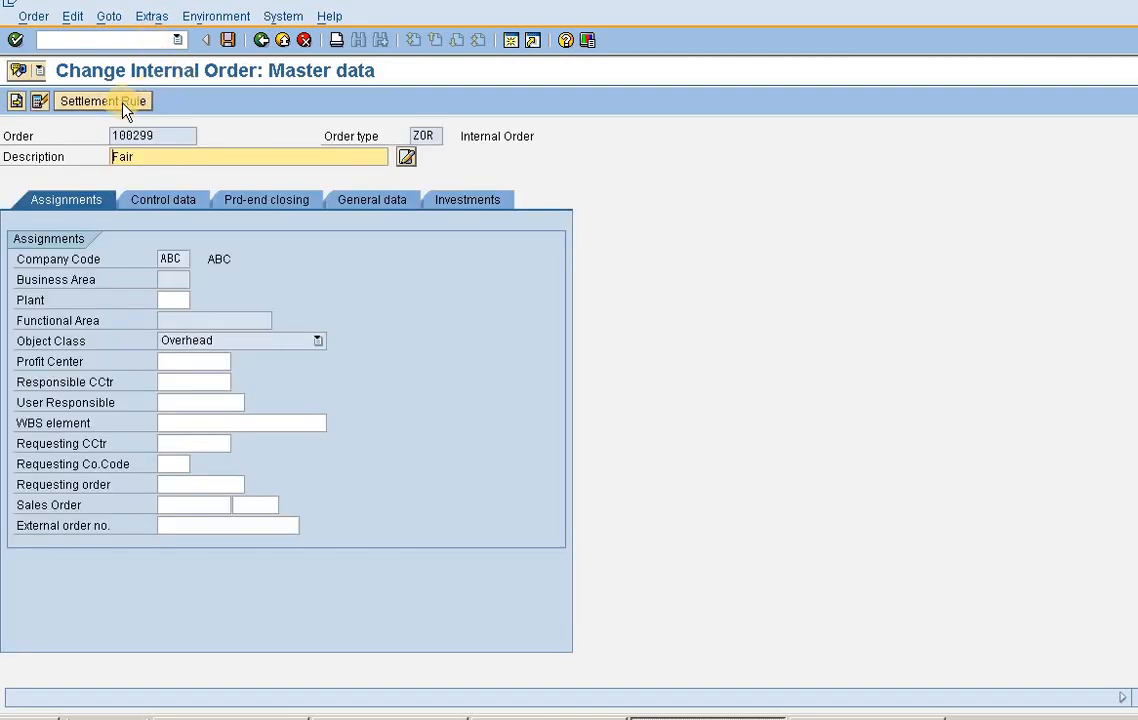
# - Delete the SE6 distribution rule from the Fair order's settlement rule and save the order
pyautogui.click(126, 106)
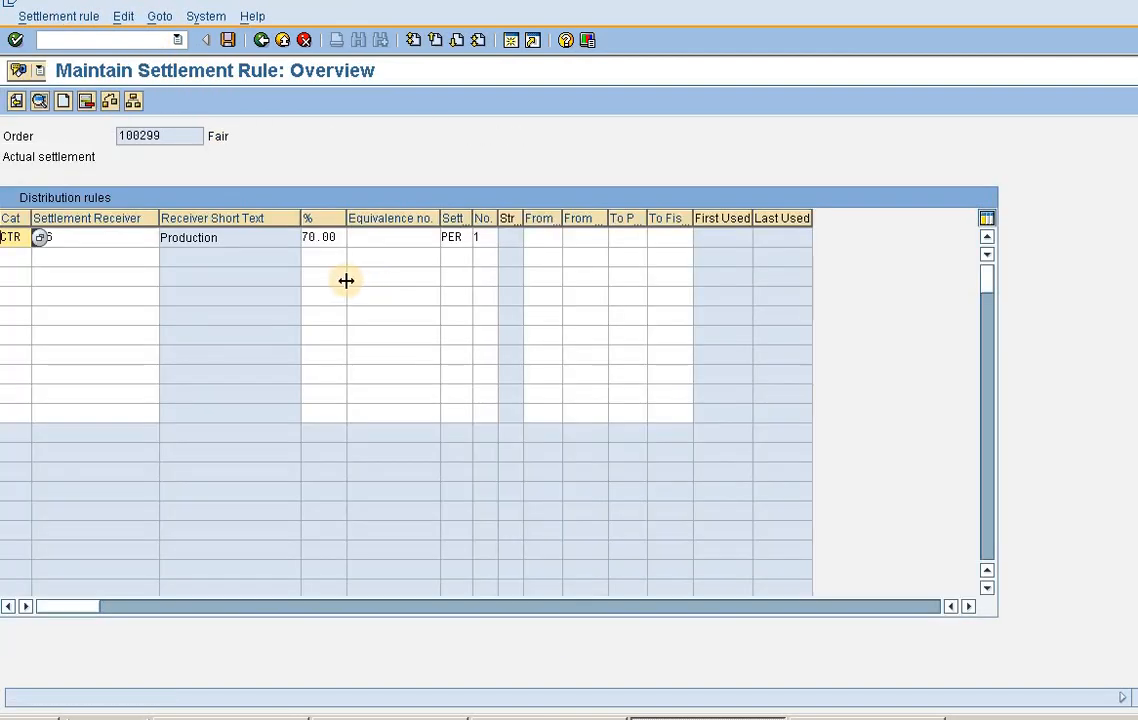
pyautogui.click(127, 239)
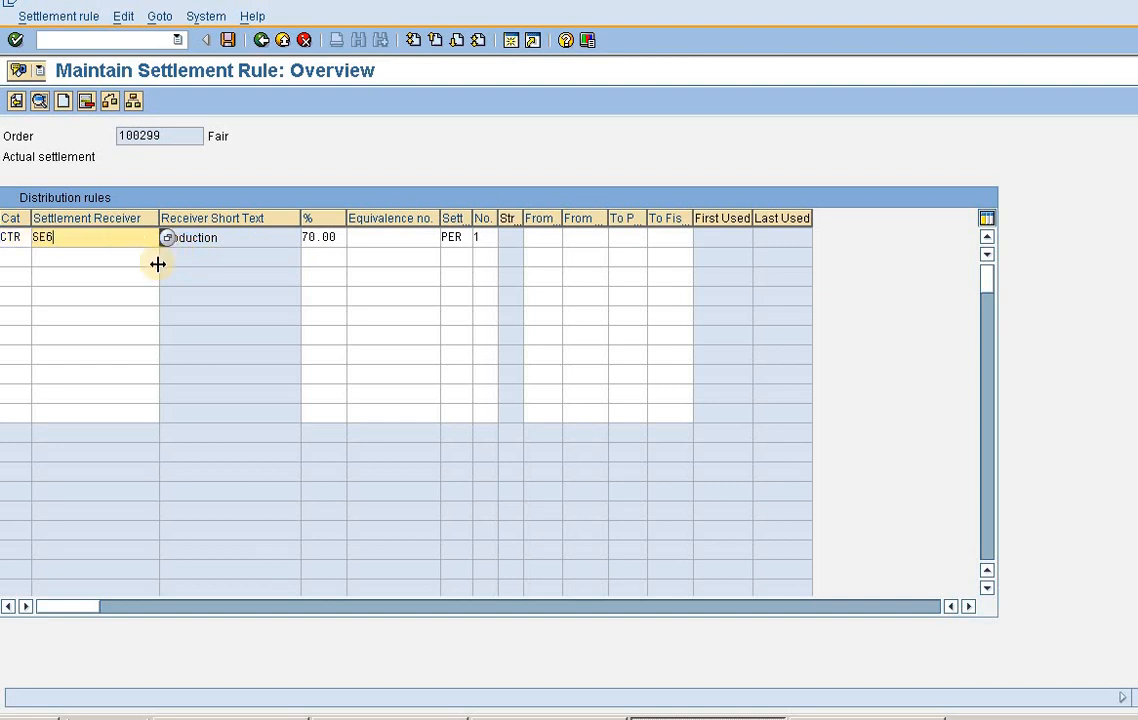
pyautogui.click(325, 240)
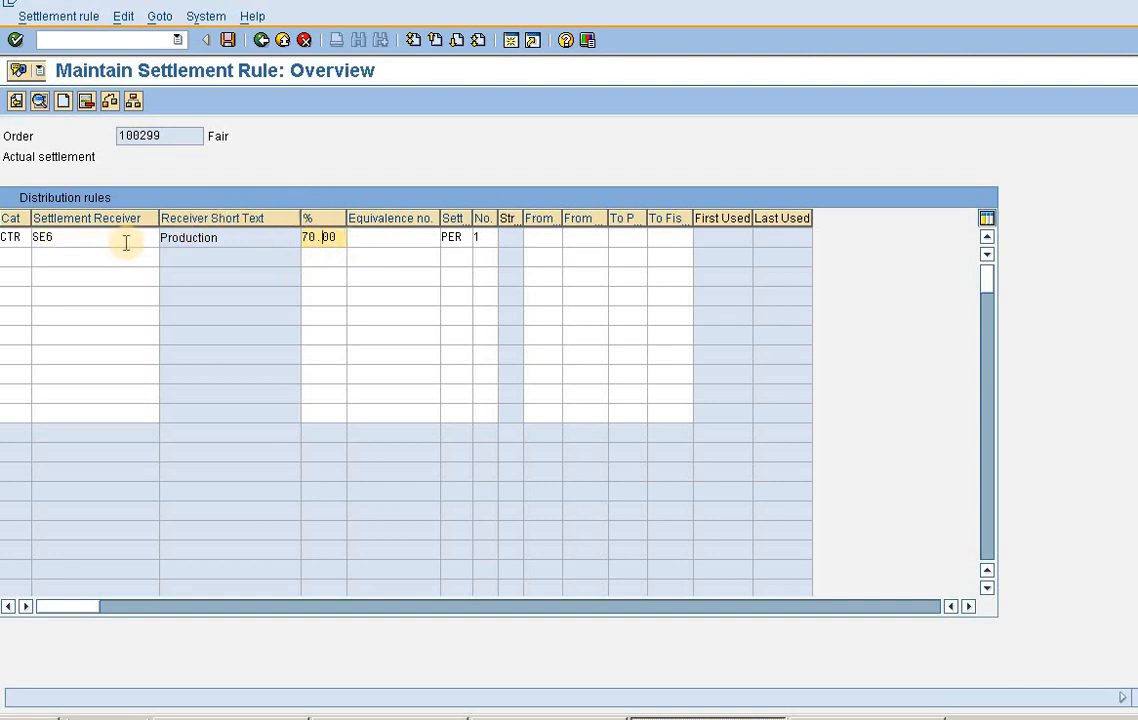
pyautogui.click(85, 102)
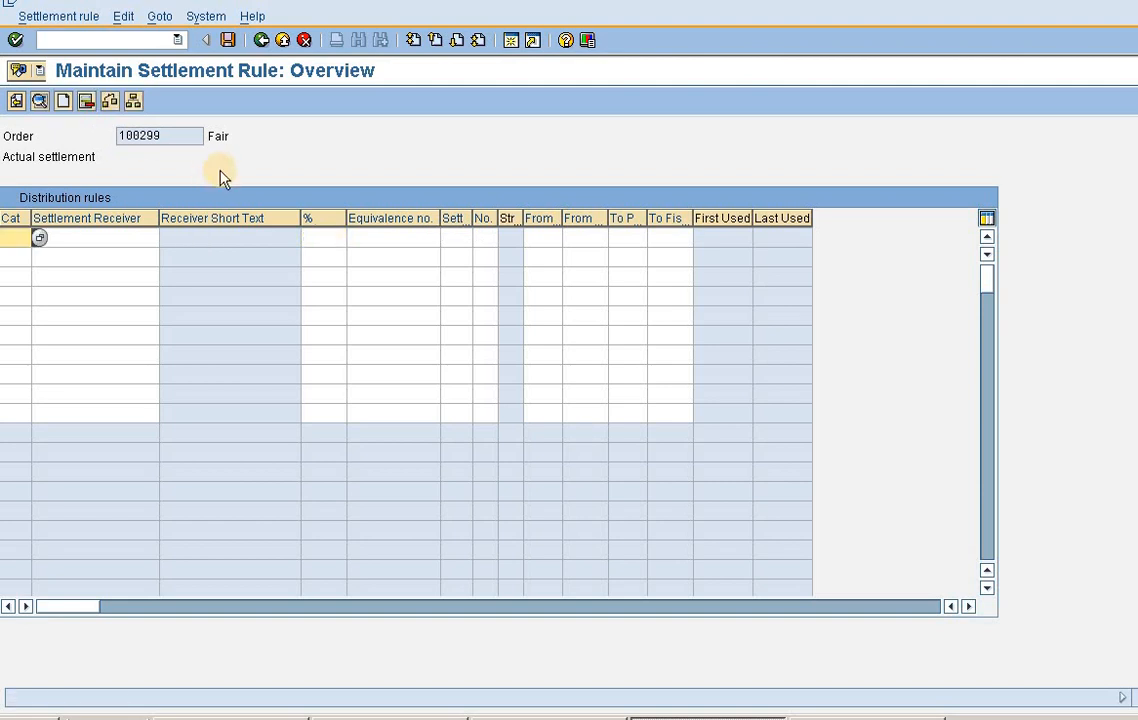
pyautogui.click(228, 40)
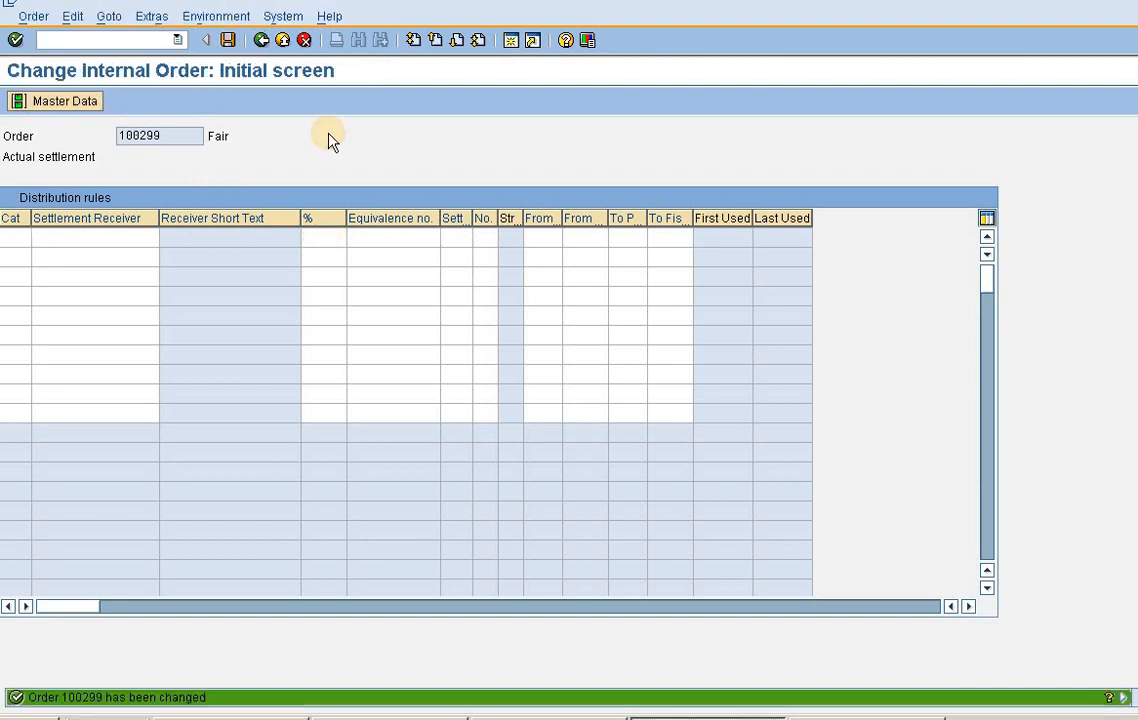
# - Add a distribution rule to the Fair order's settlement rule with category CTR and cost center SE5 as the settlement receiver
pyautogui.press('Return')
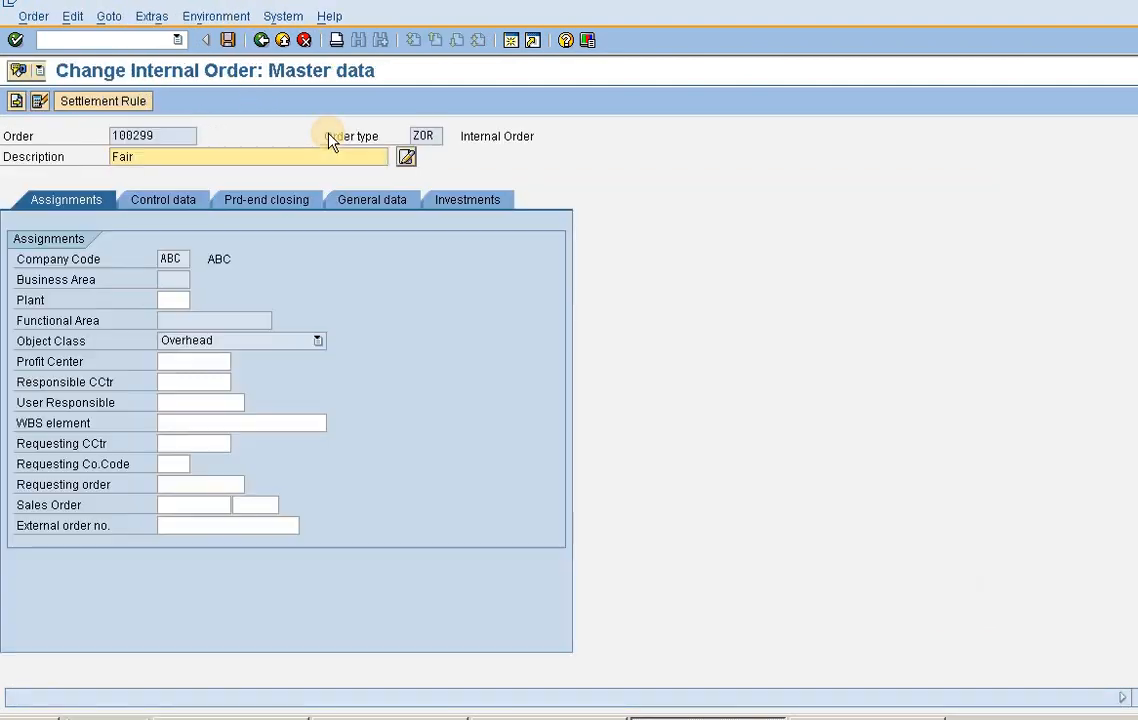
pyautogui.click(84, 104)
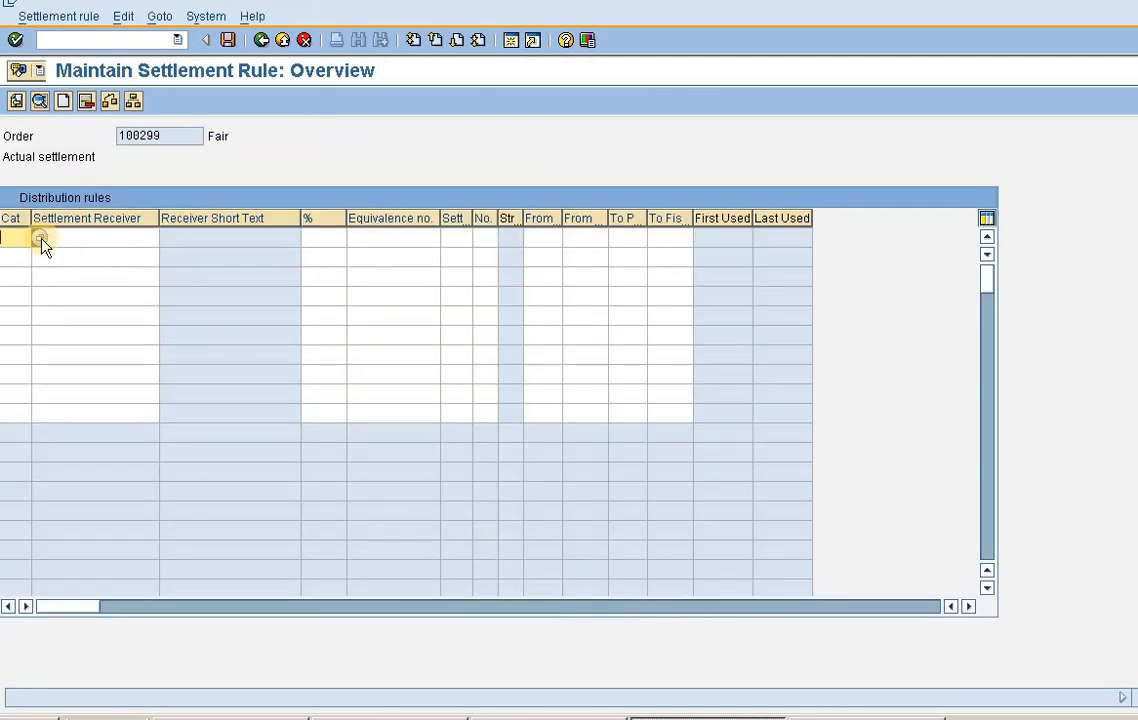
pyautogui.click(40, 238)
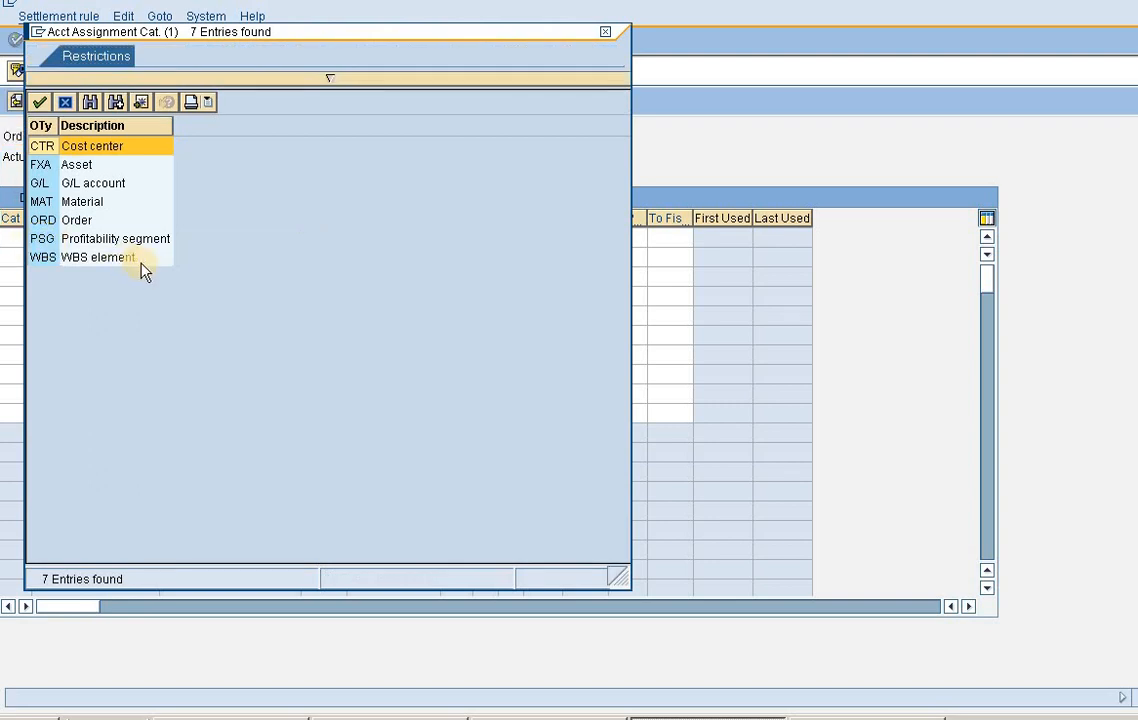
pyautogui.doubleClick(143, 153)
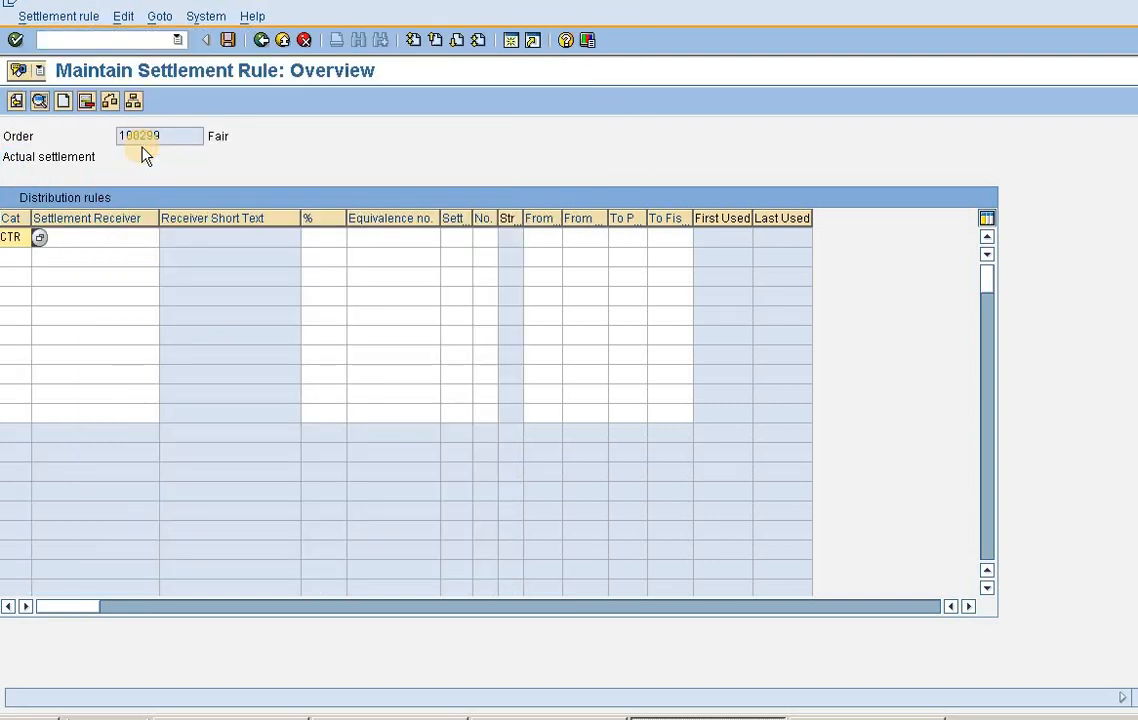
pyautogui.click(114, 236)
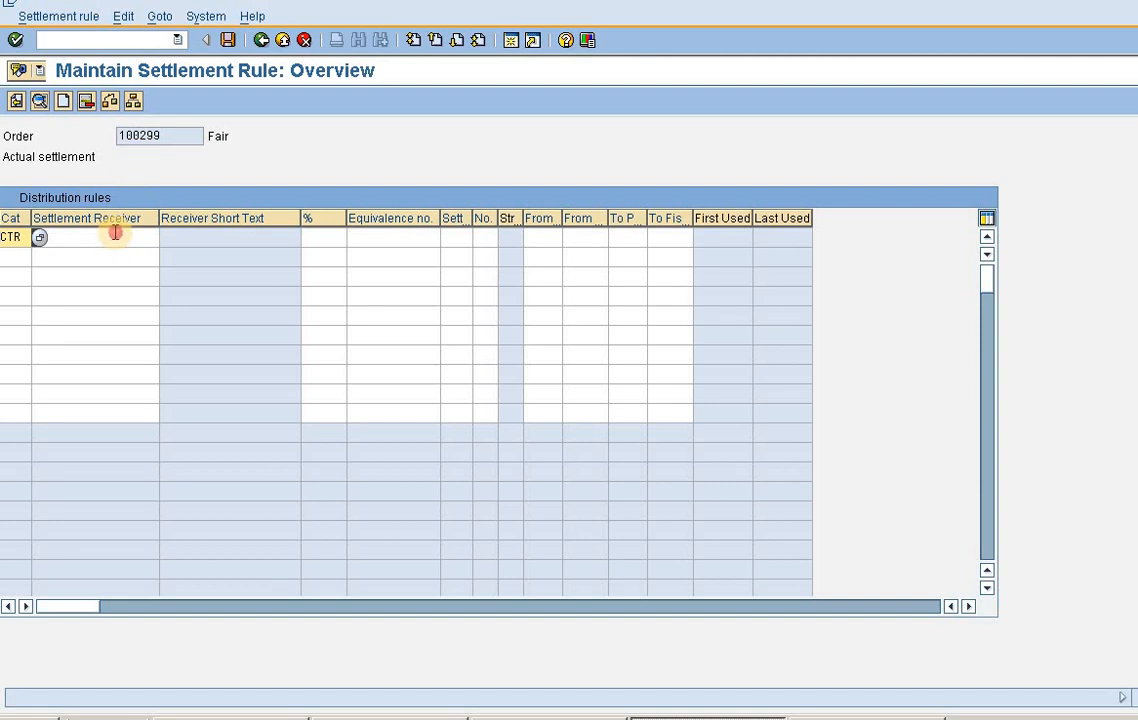
pyautogui.click(165, 238)
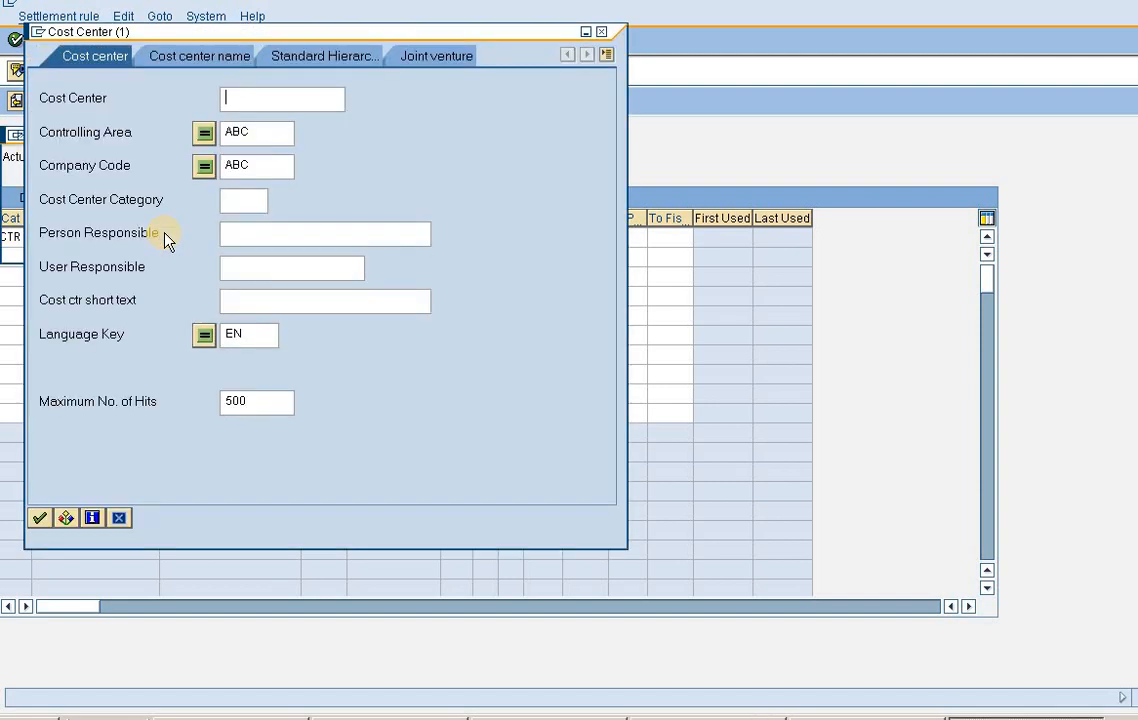
pyautogui.click(40, 519)
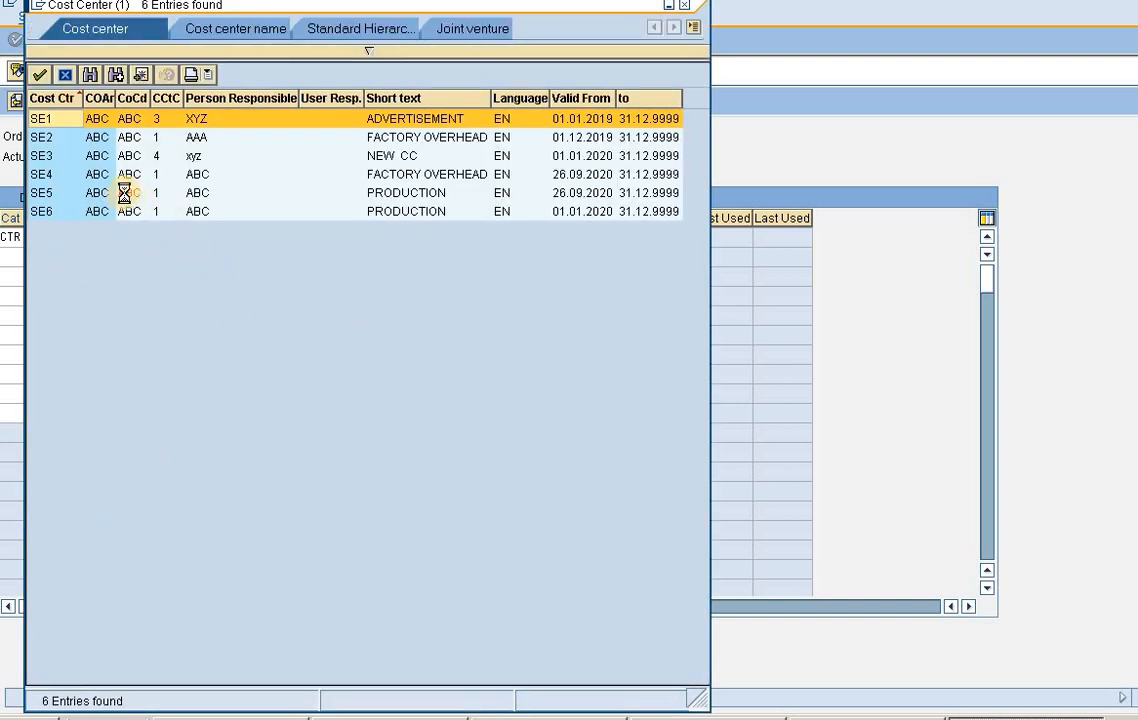
pyautogui.doubleClick(125, 199)
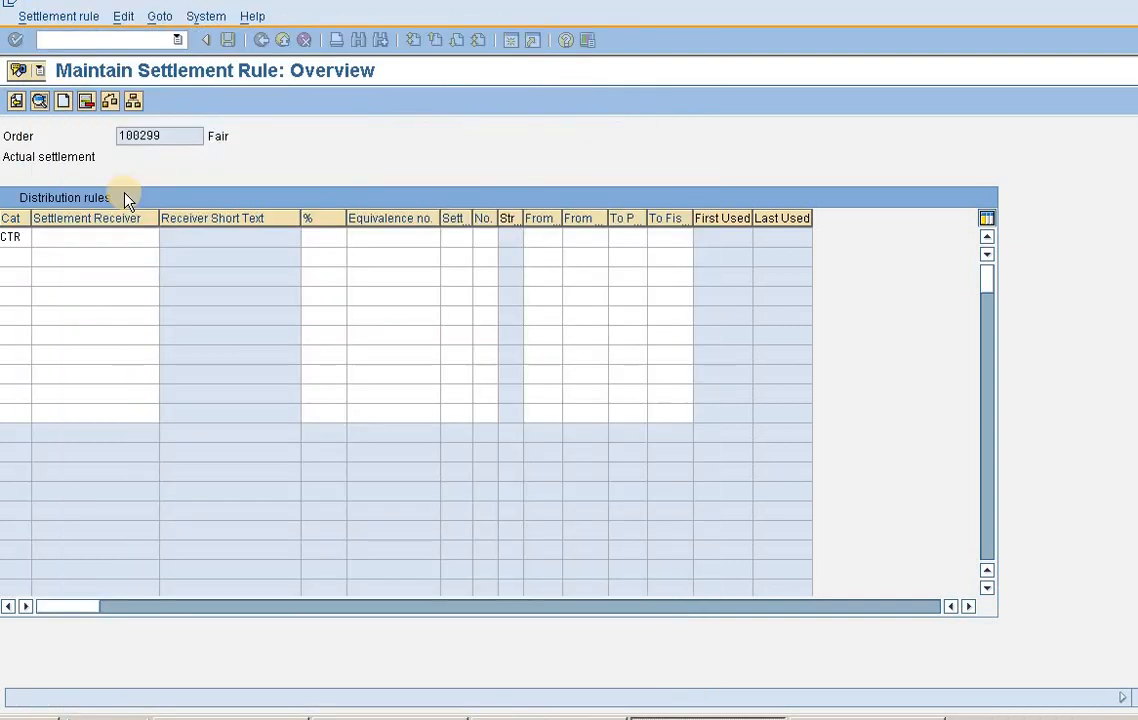
# - Set the SE5 distribution rule's settlement percentage to 85 and save the order
pyautogui.click(320, 236)
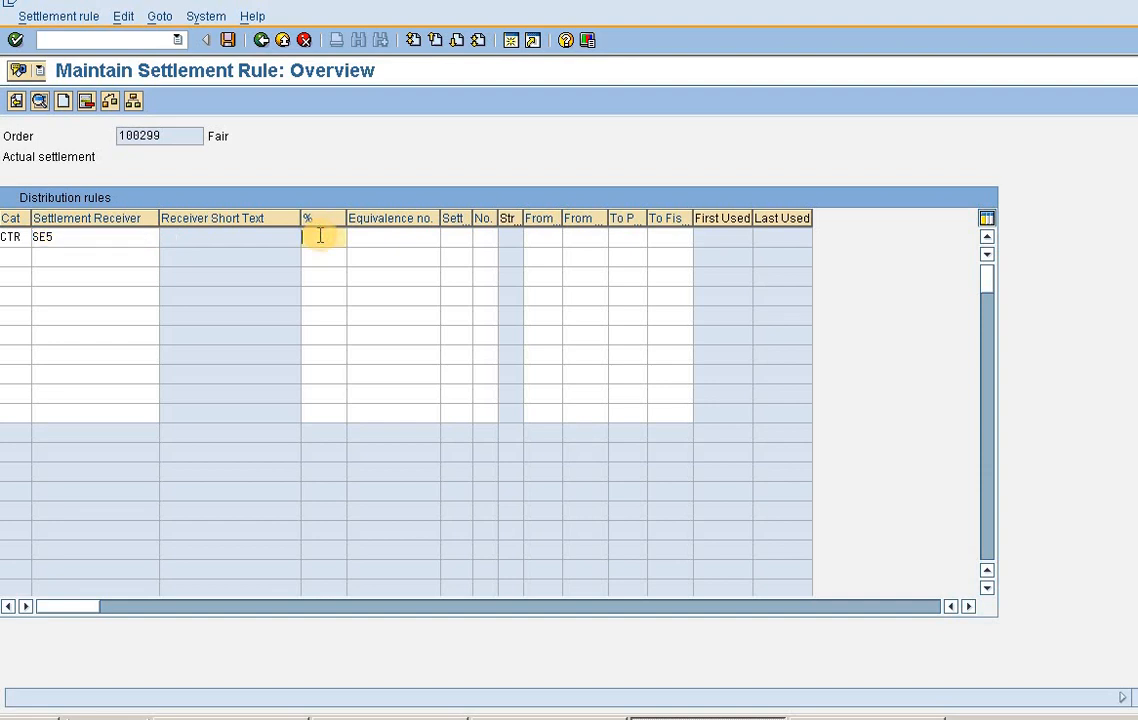
pyautogui.write('85')
pyautogui.press('Return')
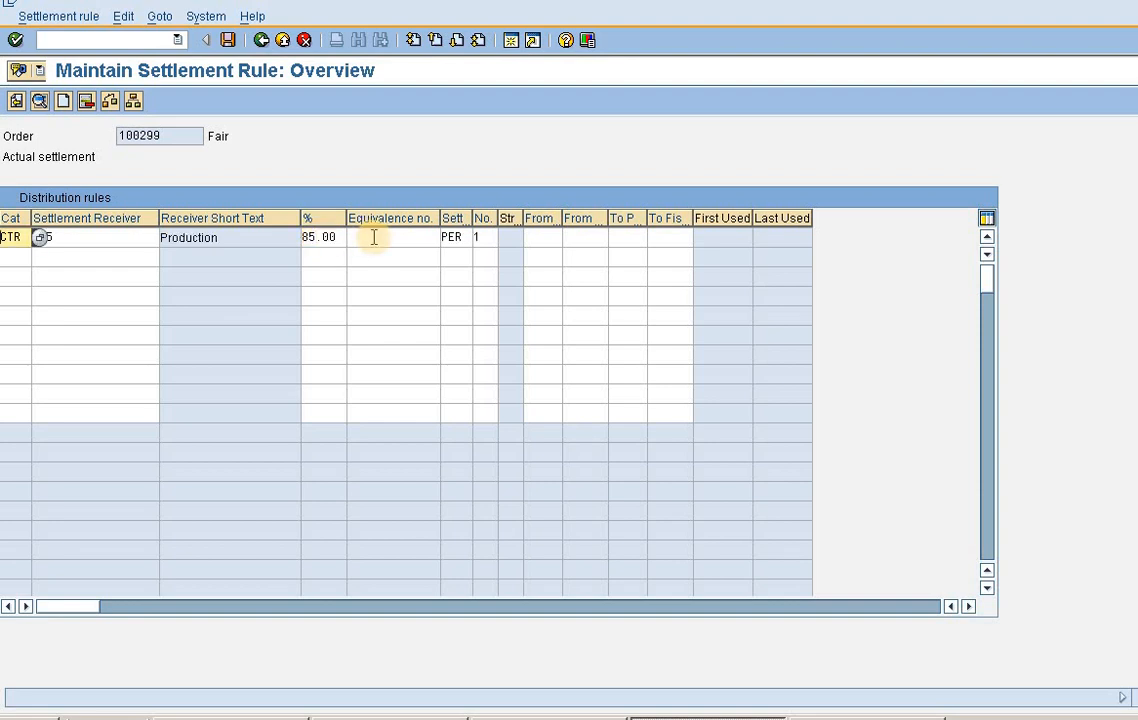
pyautogui.hotkey('ctrl', 's')
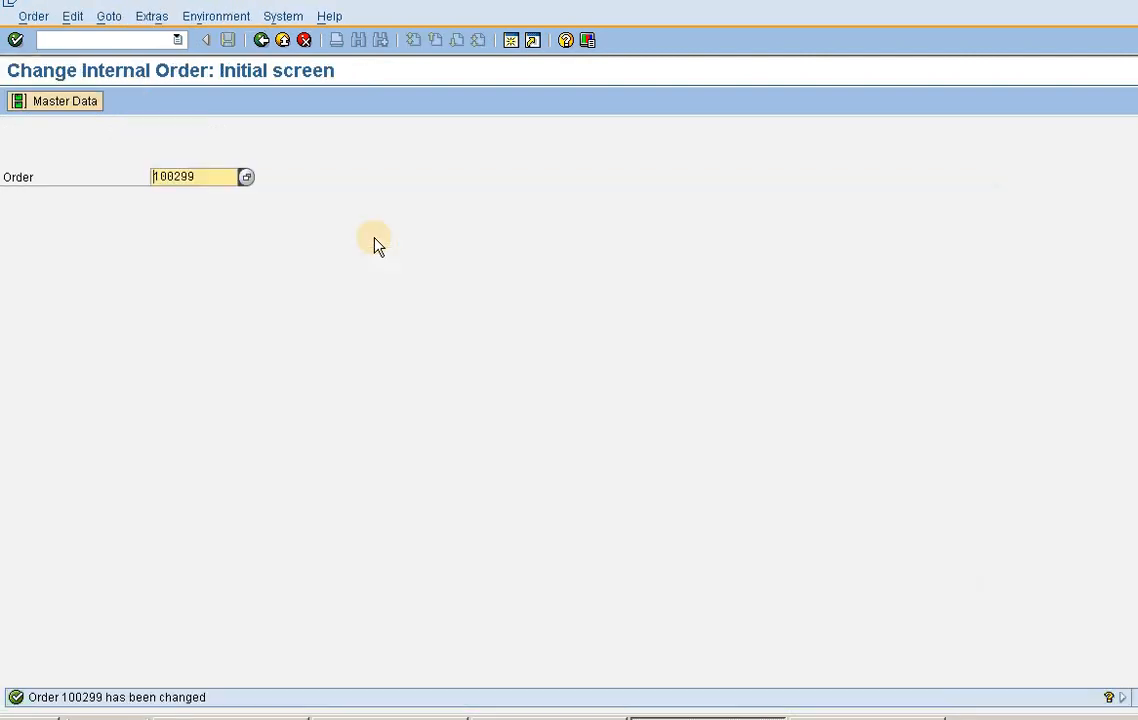
# - Reopen the Fair order in change mode and check the Printing Exp actual costs in its cost analysis
pyautogui.press('Return')
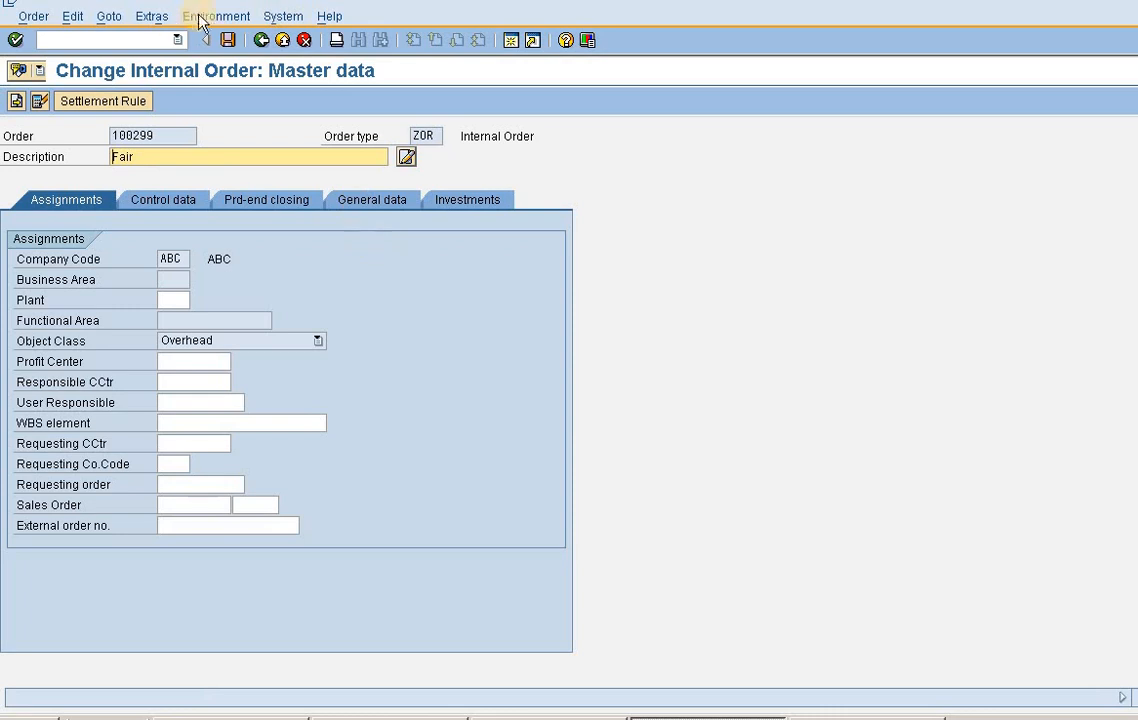
pyautogui.click(153, 20)
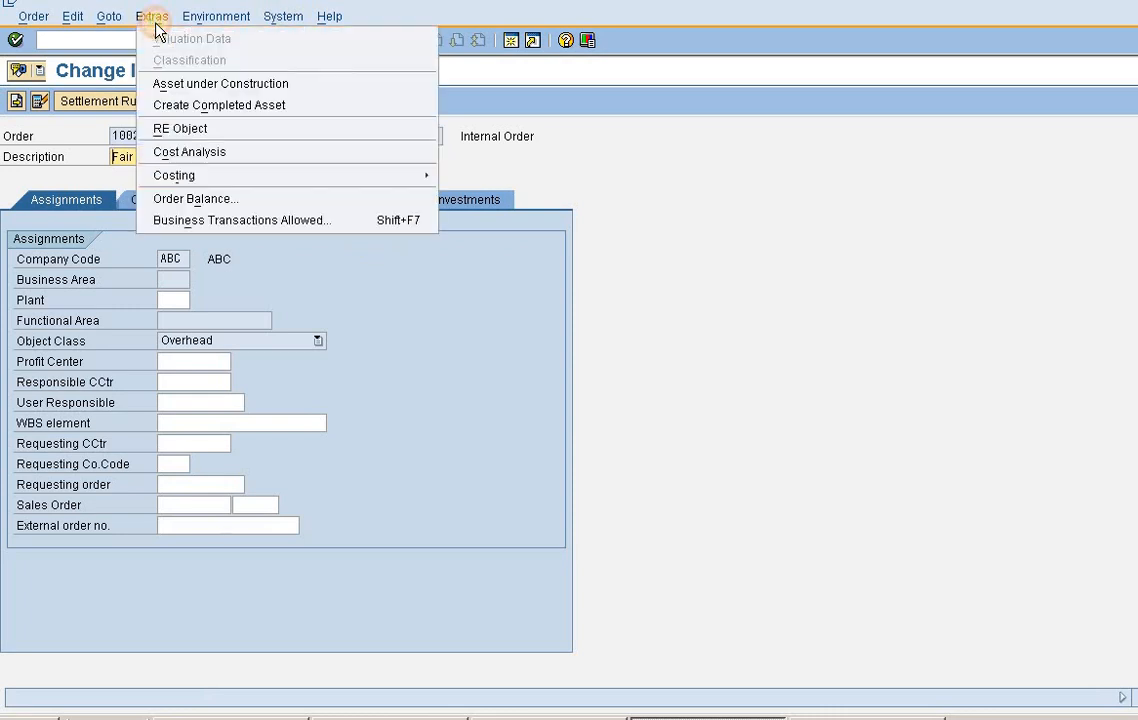
pyautogui.click(203, 152)
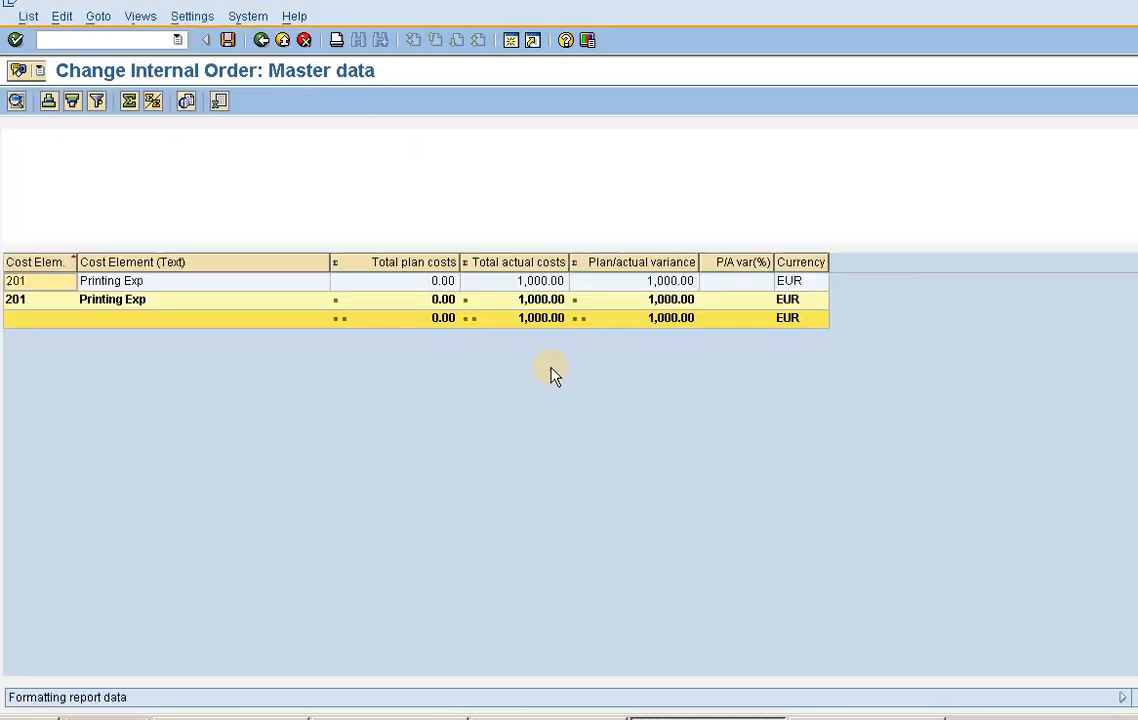
pyautogui.click(538, 301)
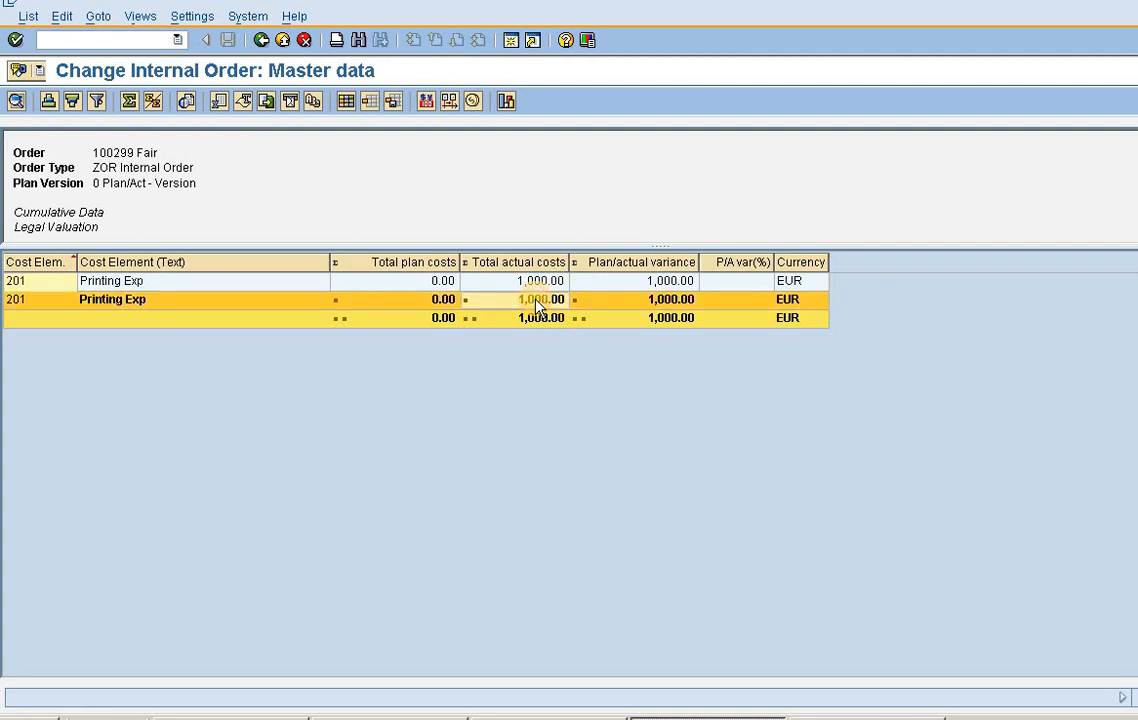
pyautogui.click(538, 283)
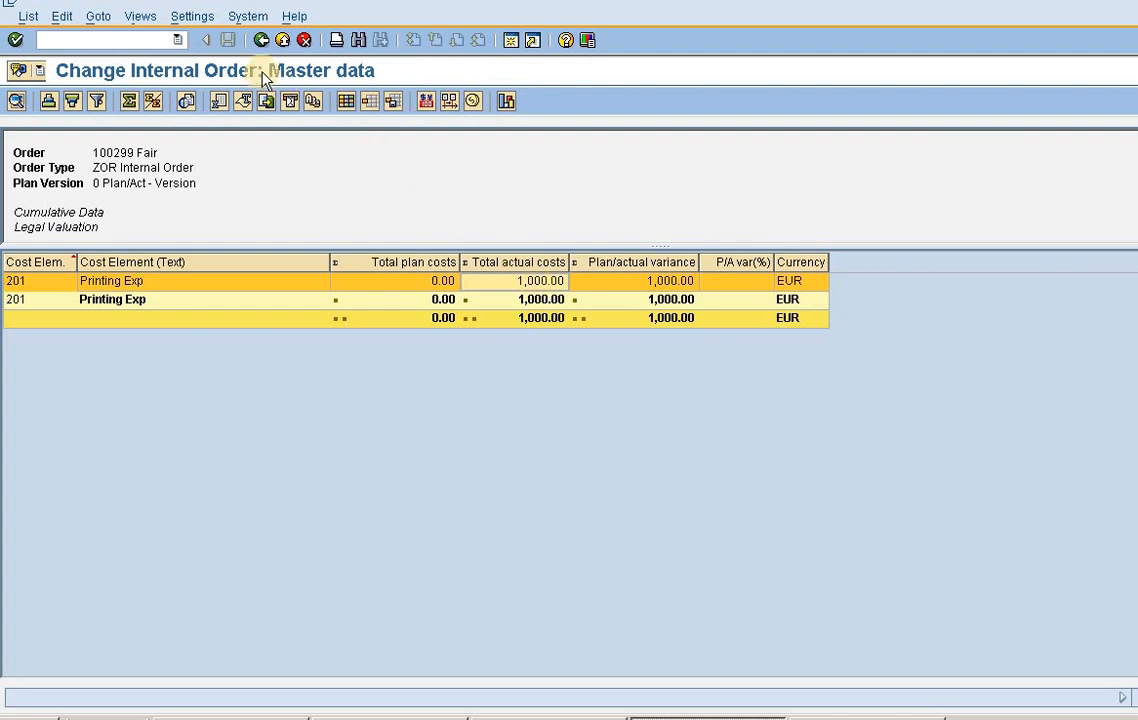
pyautogui.click(150, 42)
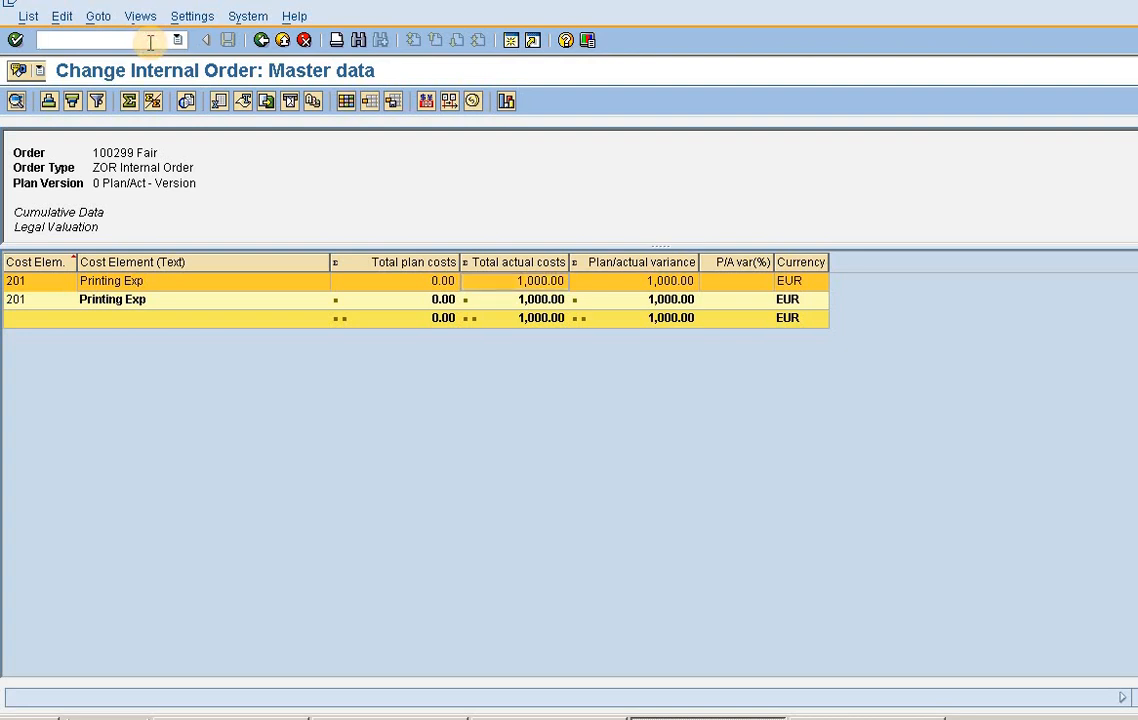
# - Return from the cost analysis and review the Fair order's settlement rule, checking the settlement receiver and percentage
pyautogui.click(259, 40)
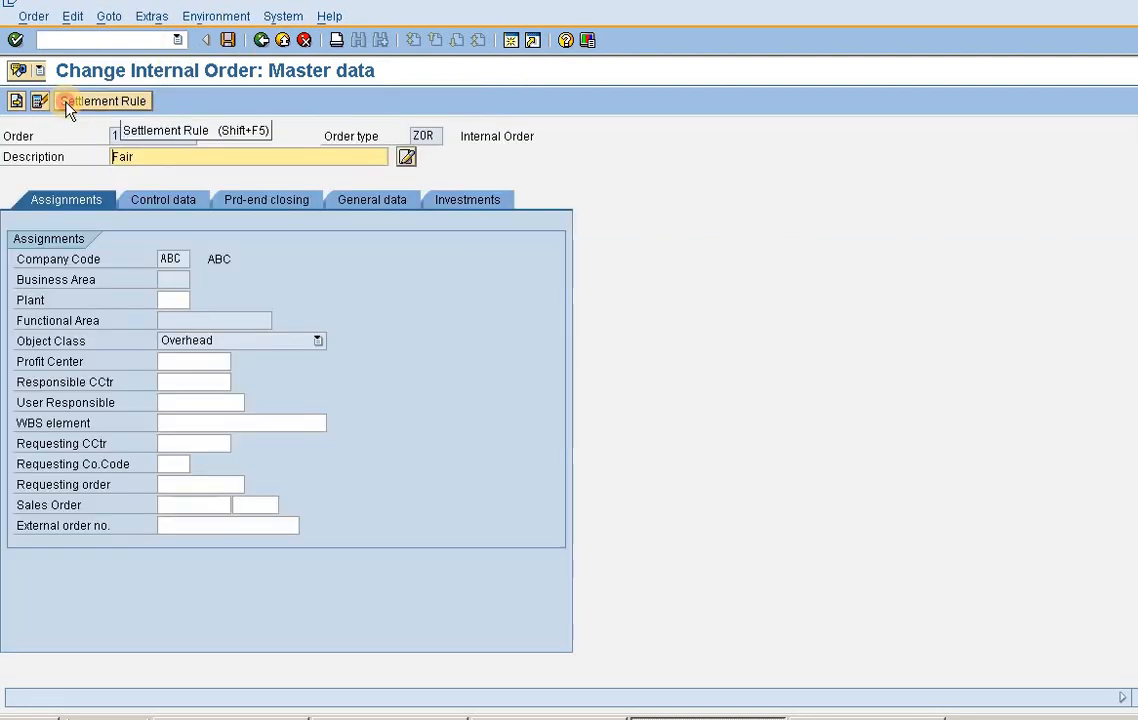
pyautogui.click(56, 98)
pyautogui.click(110, 243)
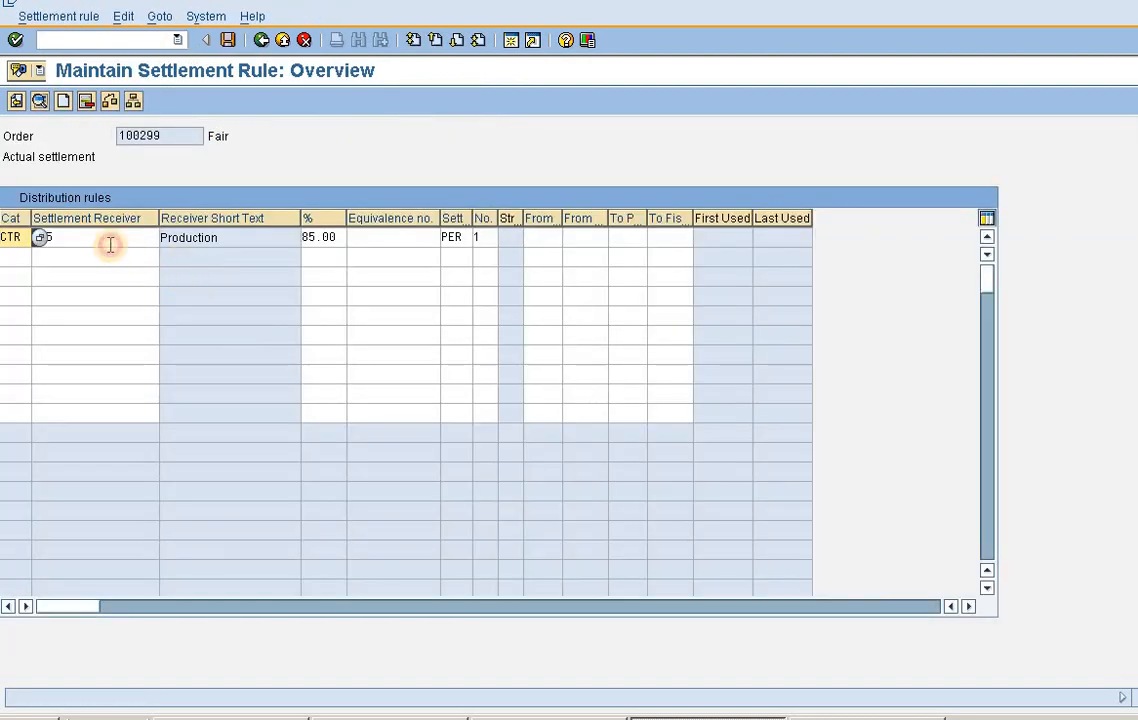
pyautogui.write('SE5')
pyautogui.moveTo(46, 241); pyautogui.dragTo(28, 243)
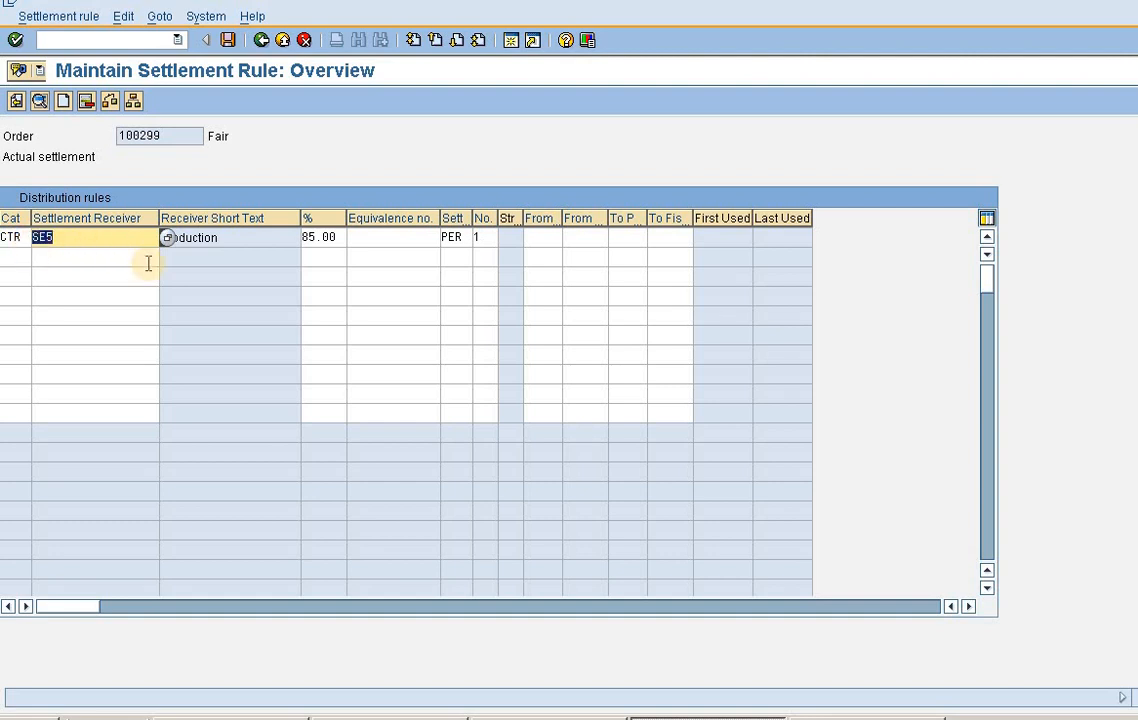
pyautogui.click(286, 240)
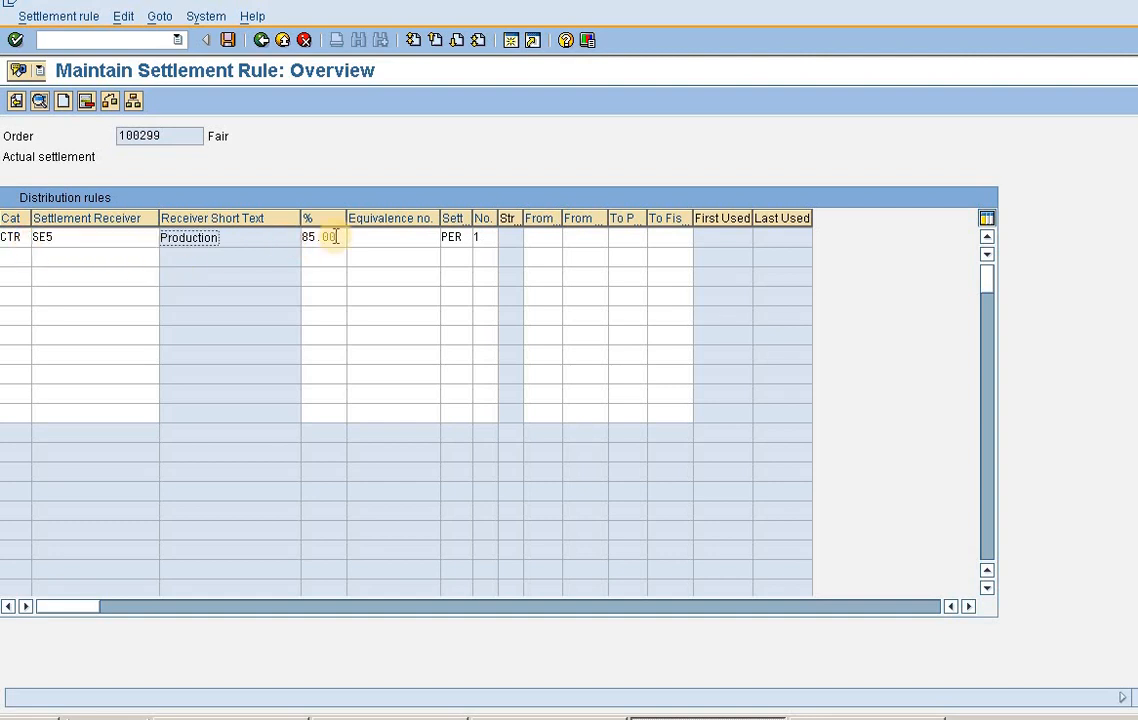
pyautogui.moveTo(333, 236); pyautogui.dragTo(285, 238)
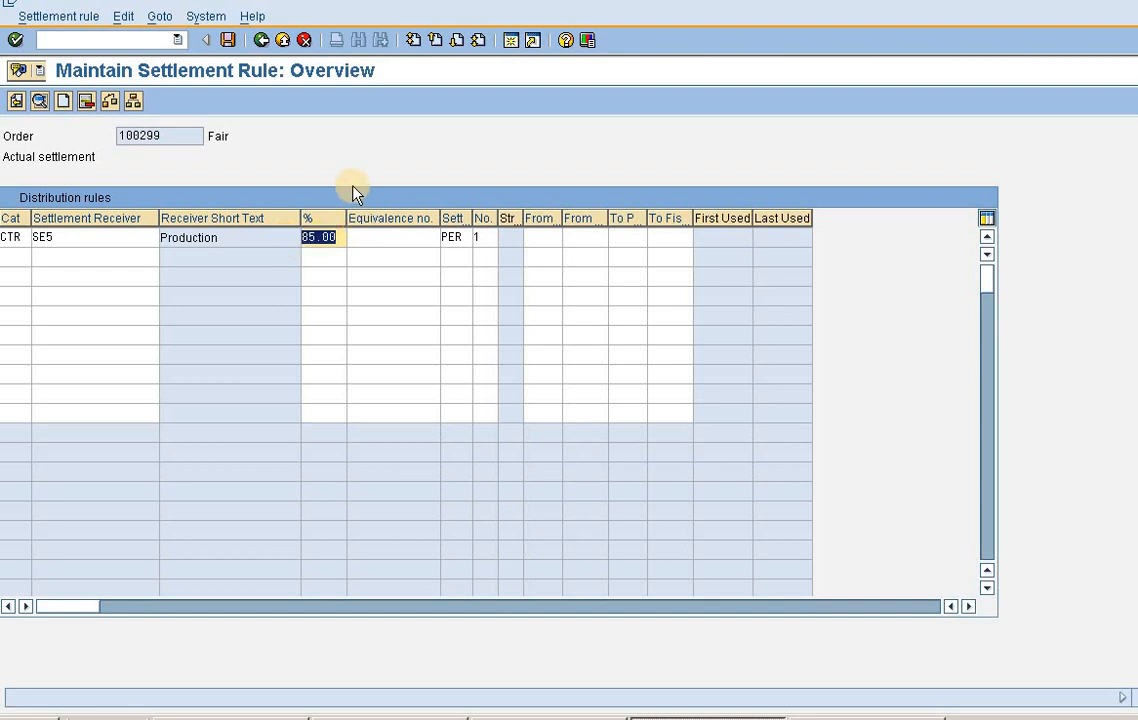
# - Open transaction KO88 and execute the Fair order's actual settlement as a test run
pyautogui.click(110, 40)
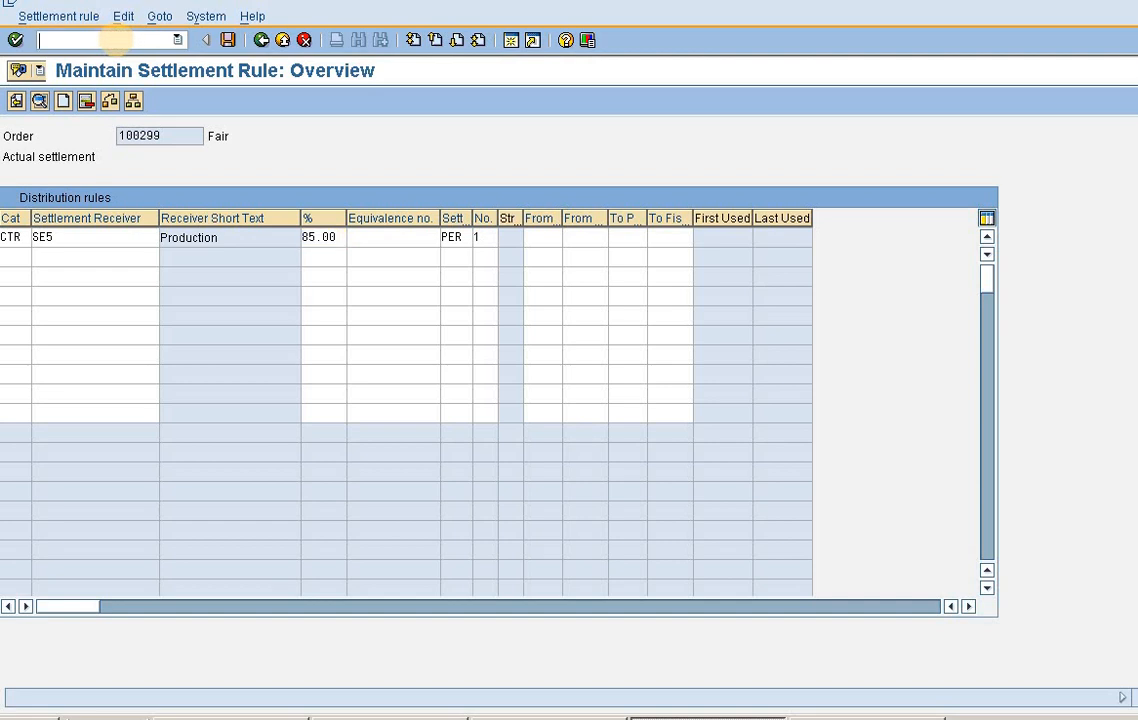
pyautogui.write('/nko')
pyautogui.write('88')
pyautogui.press('Return')
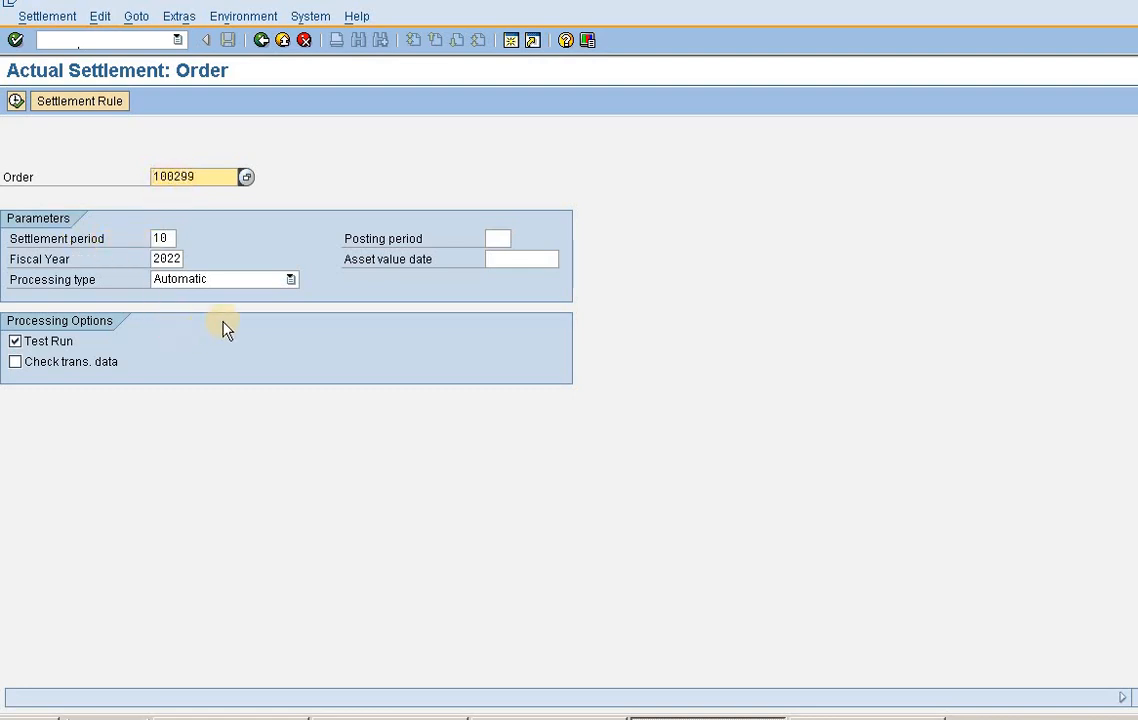
pyautogui.click(15, 101)
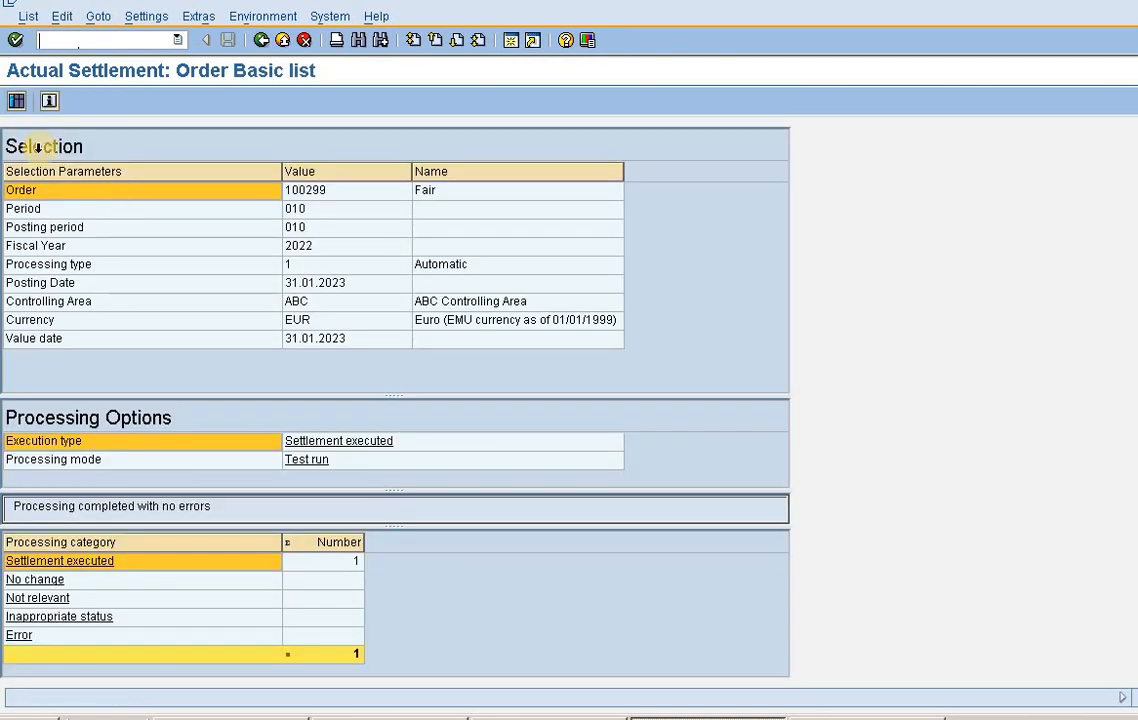
# - Check the settled value in the test run's detail list and return to the actual settlement entry screen
pyautogui.click(17, 101)
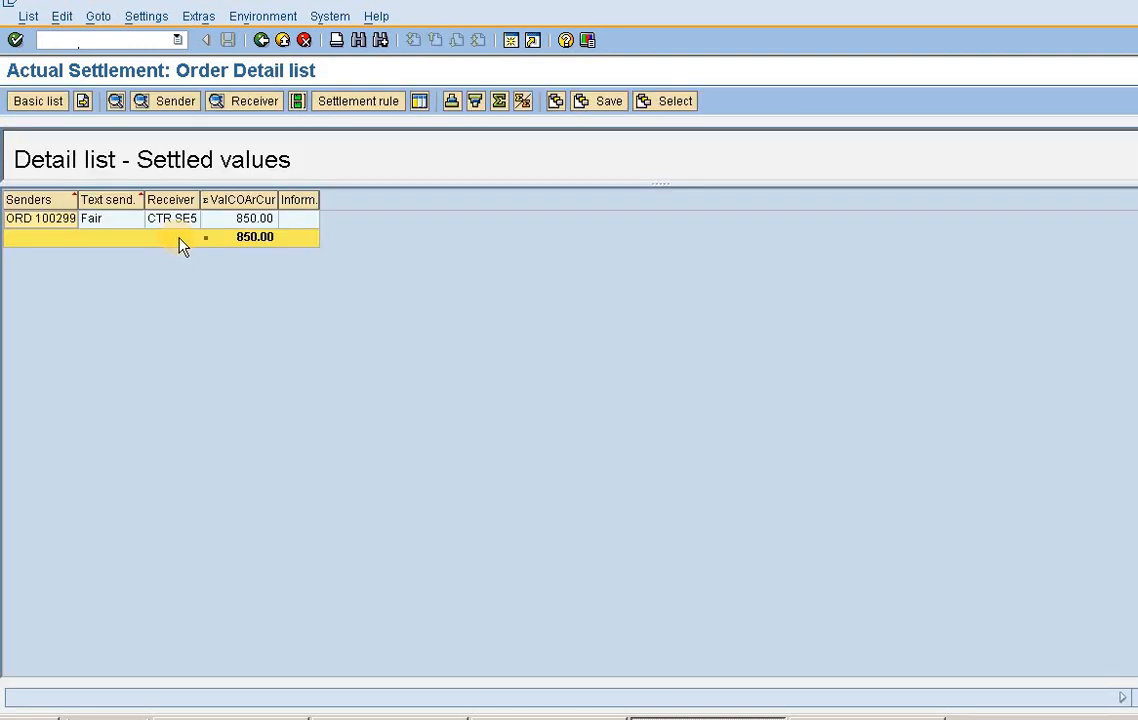
pyautogui.click(245, 247)
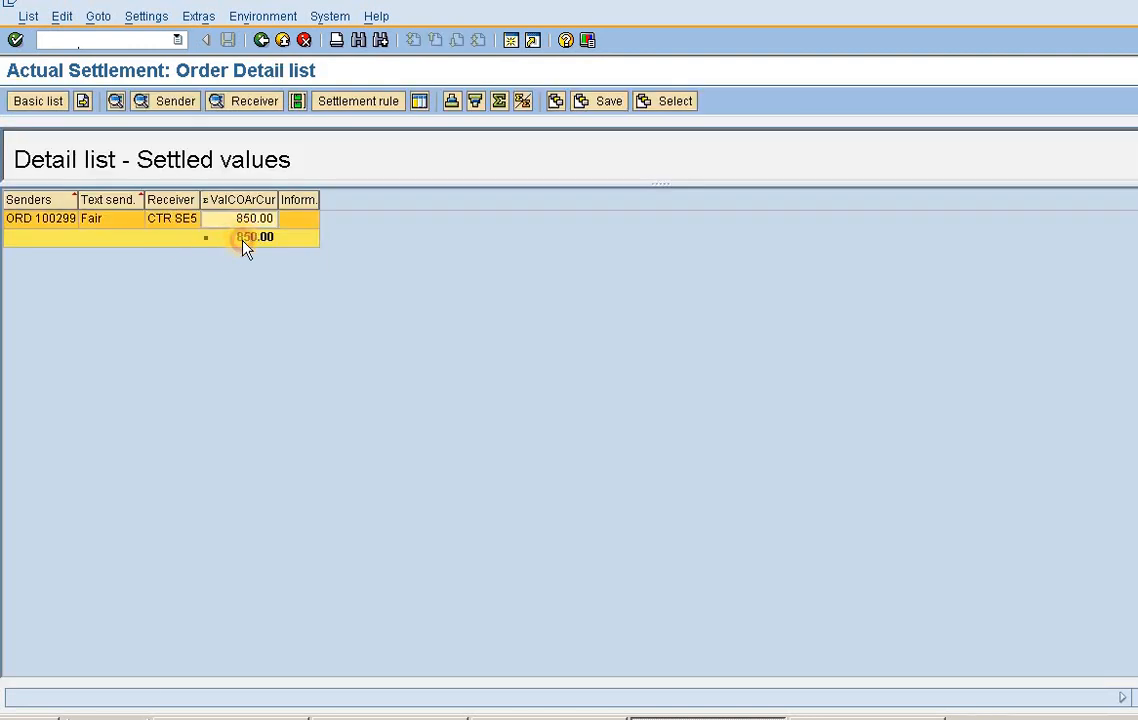
pyautogui.click(259, 45)
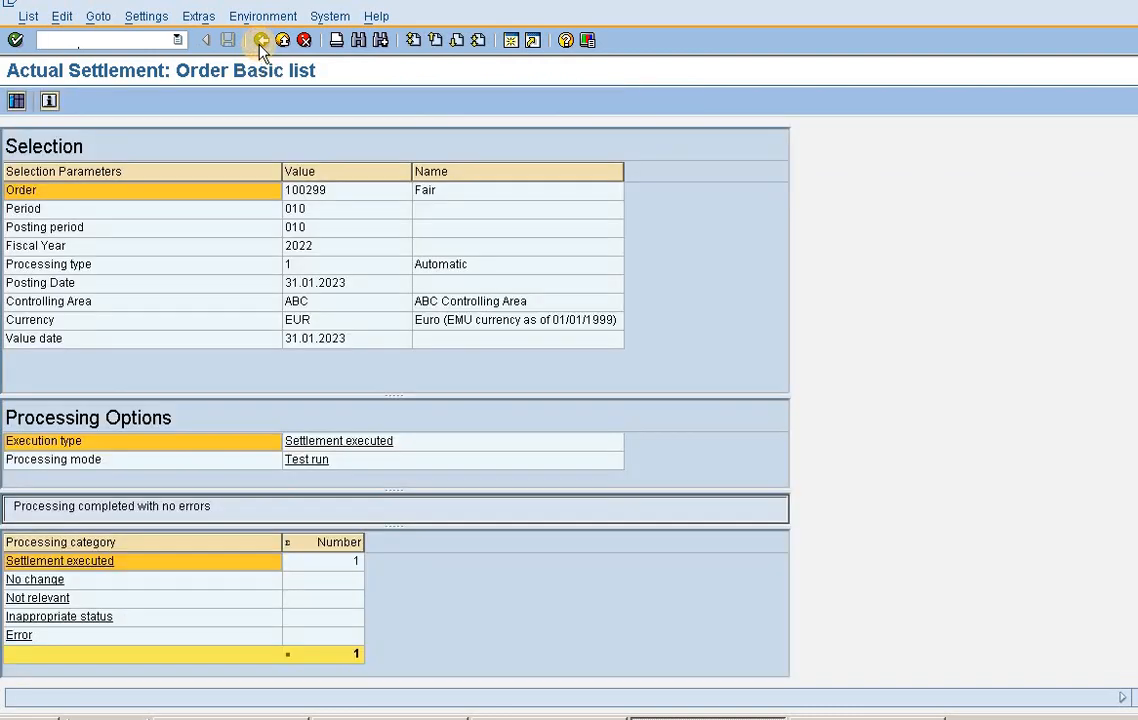
pyautogui.click(259, 45)
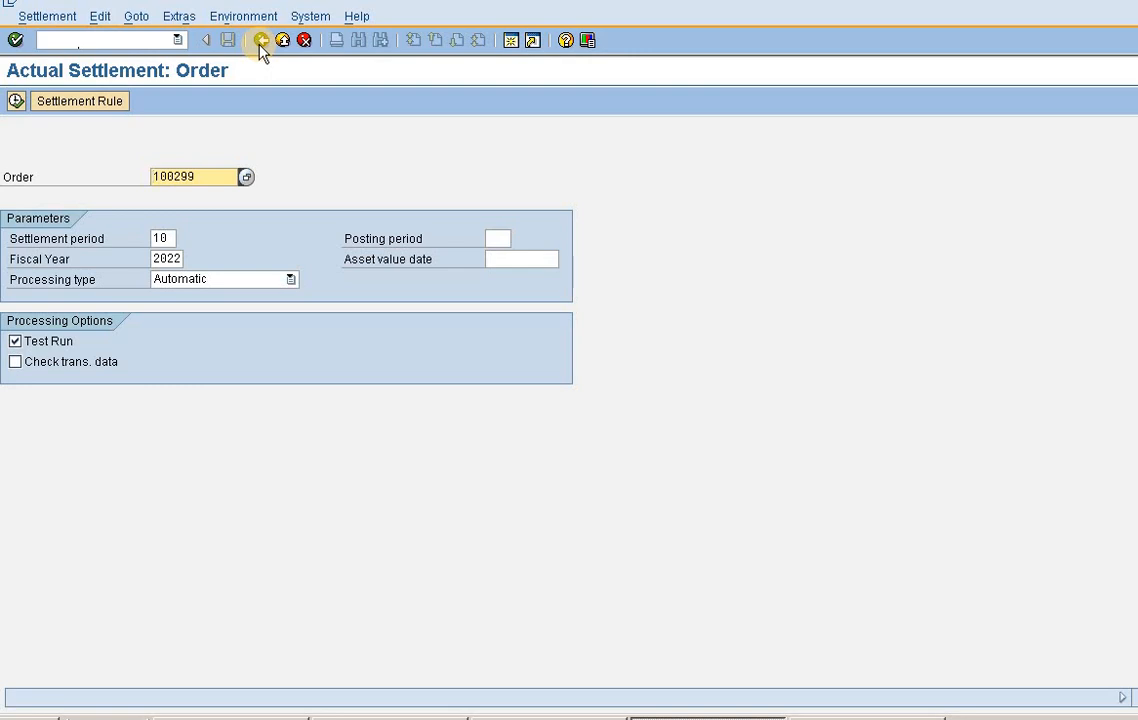
# - Execute the Fair order's actual settlement with Test Run deselected and check the sender and receiver in the detail list
pyautogui.click(30, 343)
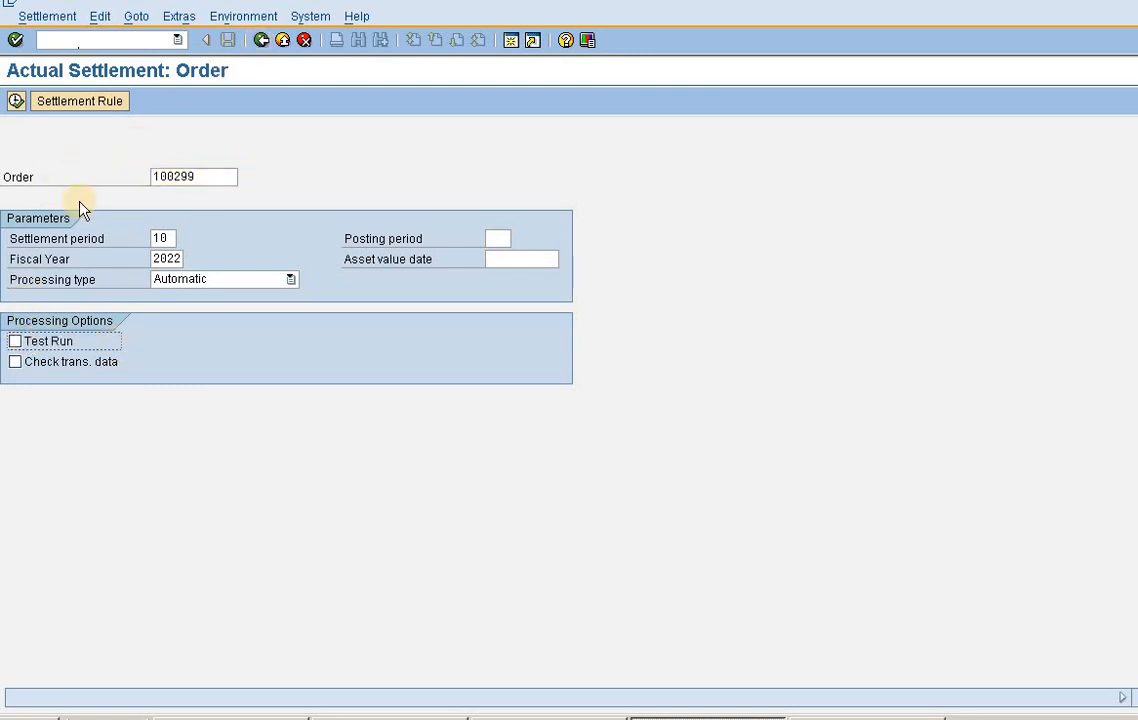
pyautogui.click(15, 101)
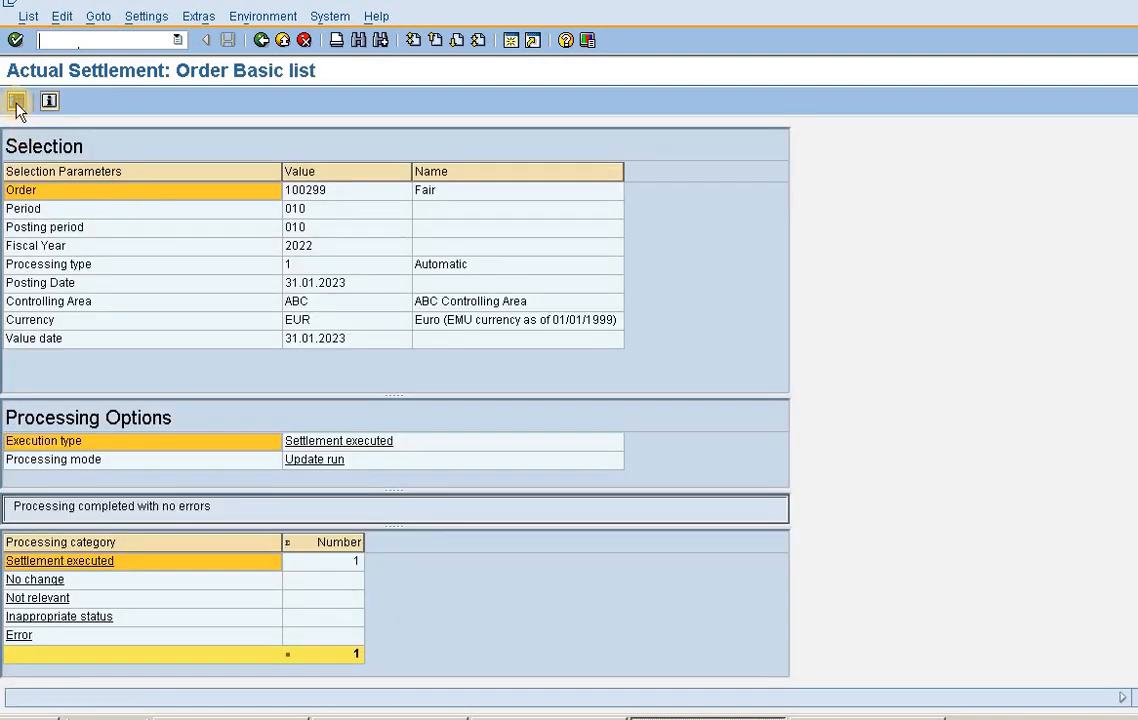
pyautogui.click(17, 102)
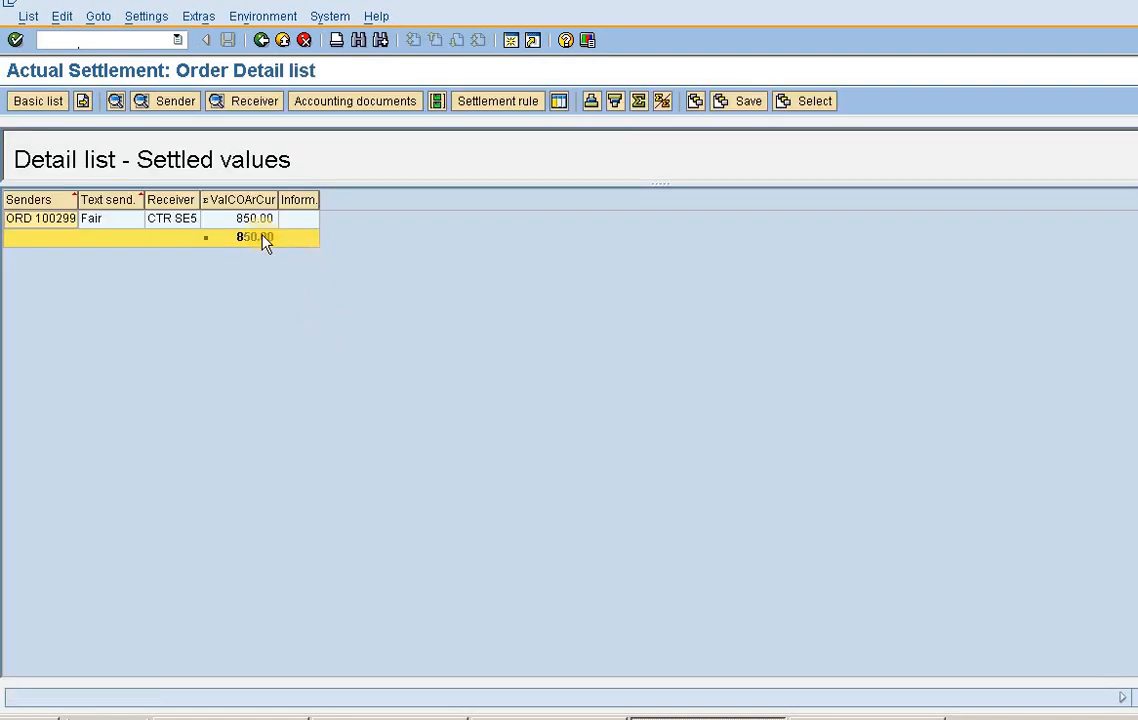
pyautogui.click(183, 222)
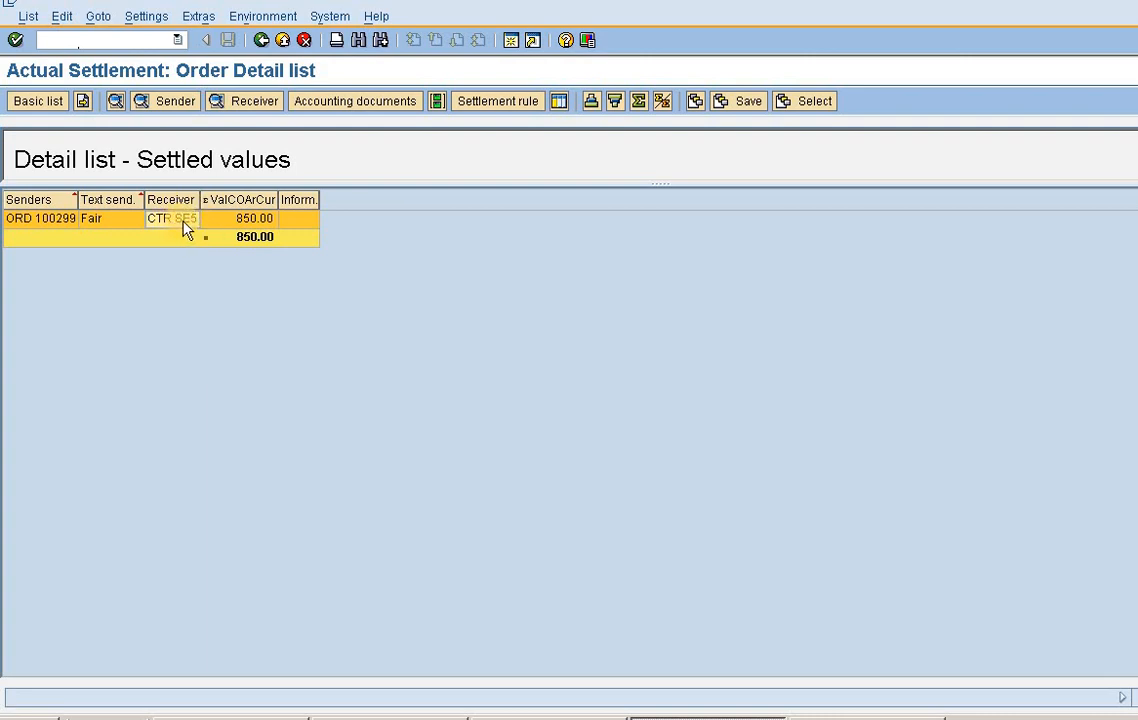
pyautogui.click(53, 222)
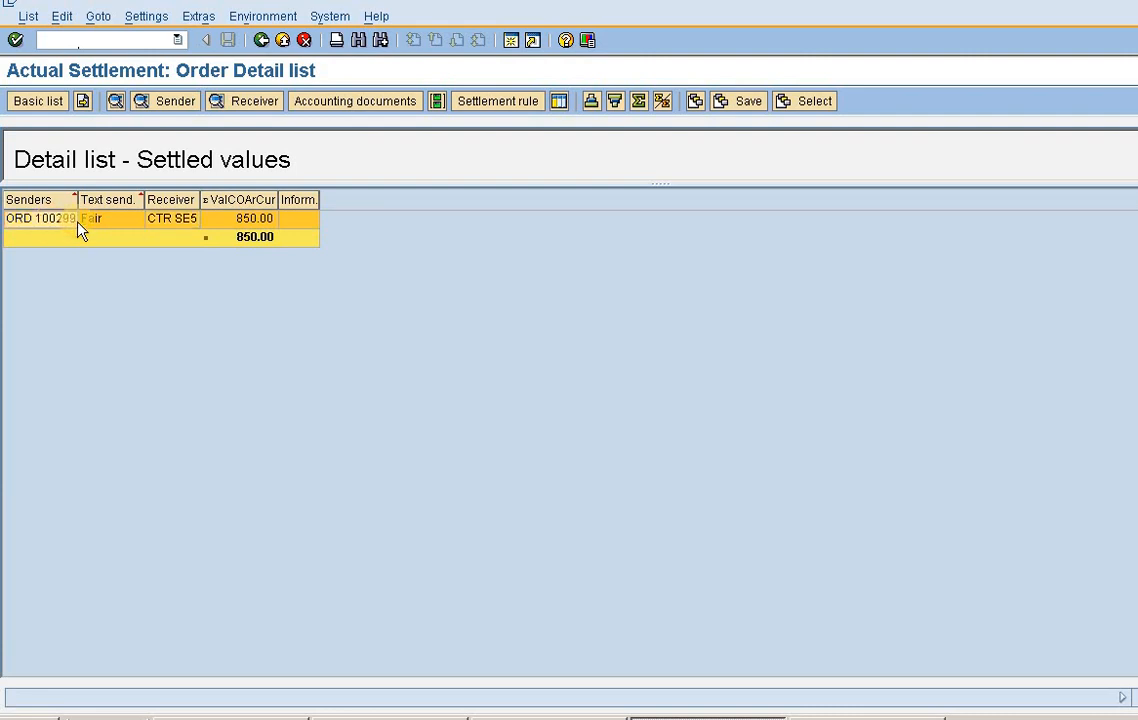
# - Display the Fair order in transaction KO03 and open its cost analysis
pyautogui.click(100, 37)
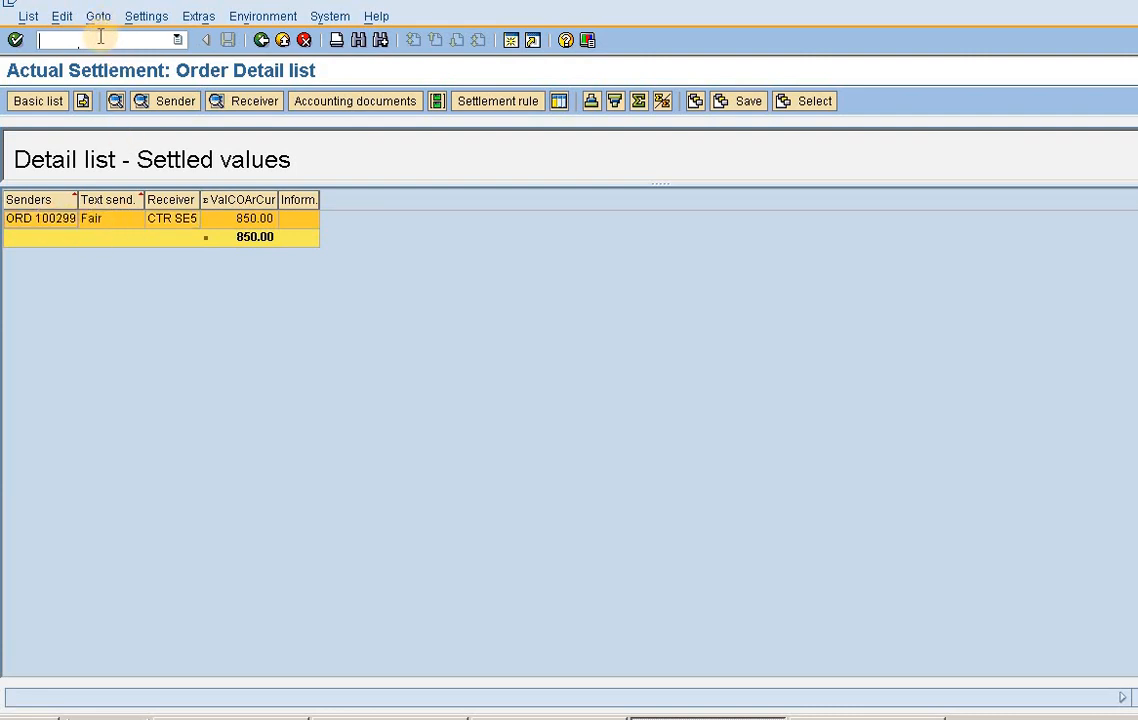
pyautogui.write('/nko03')
pyautogui.press('Return')
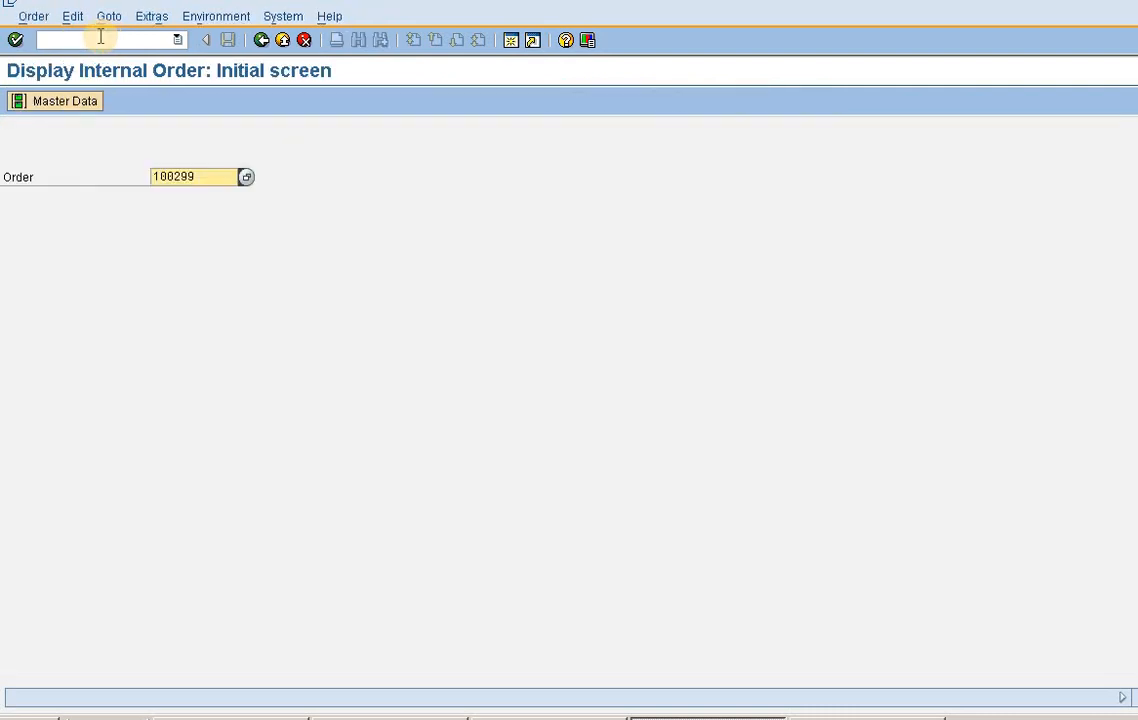
pyautogui.press('Return')
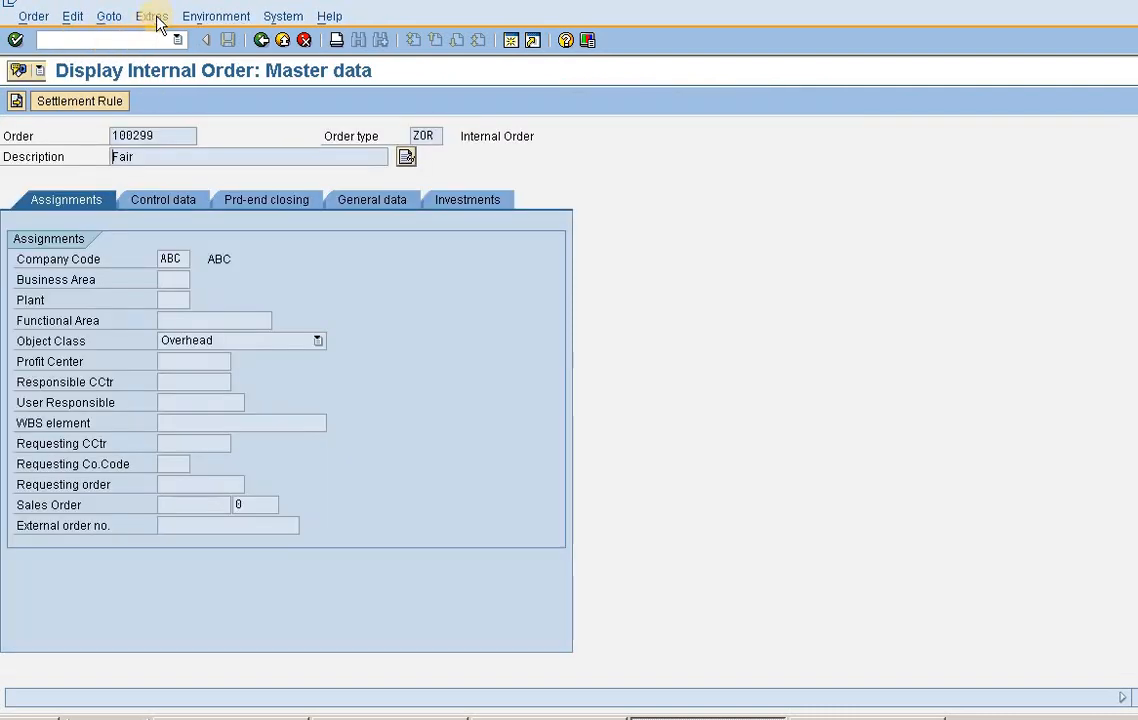
pyautogui.click(158, 18)
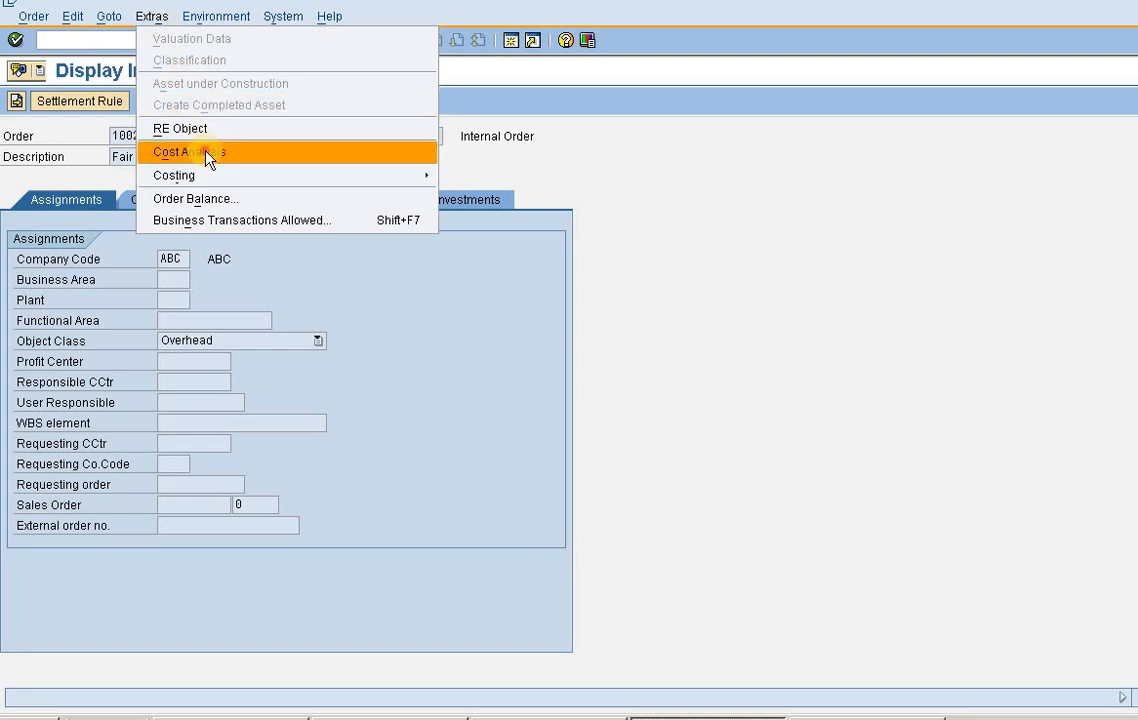
pyautogui.click(206, 150)
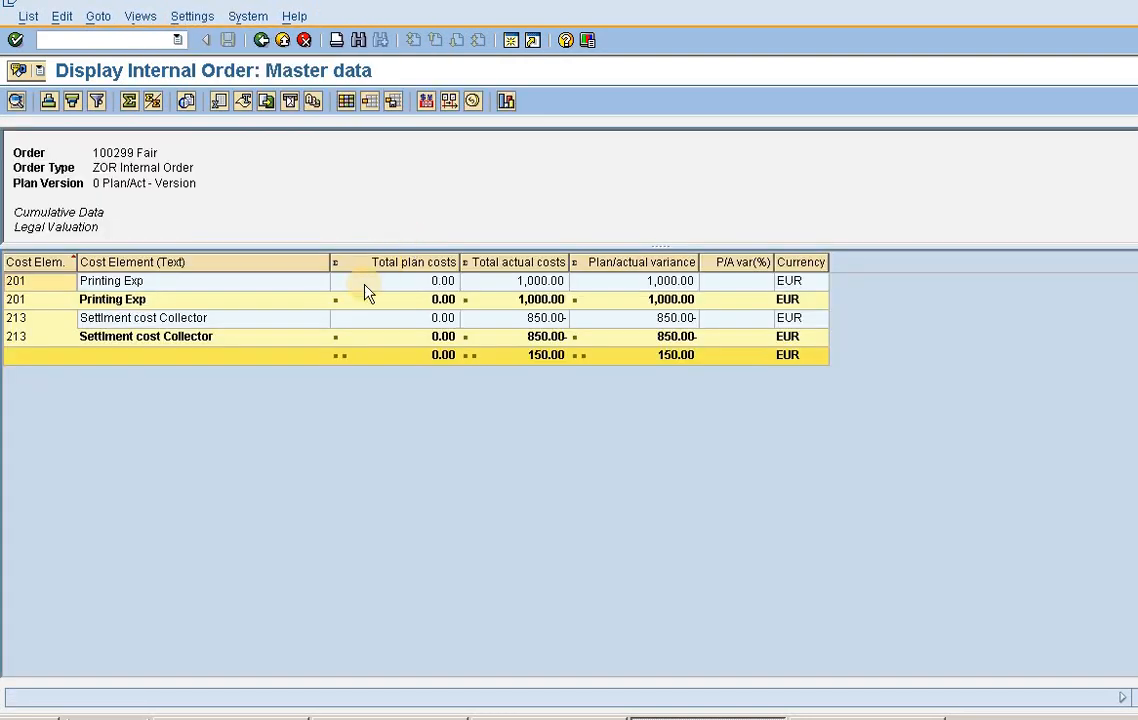
# - Check the Settlment cost Collector line's actual costs and the total actual costs remaining on the order
pyautogui.click(212, 319)
pyautogui.click(213, 336)
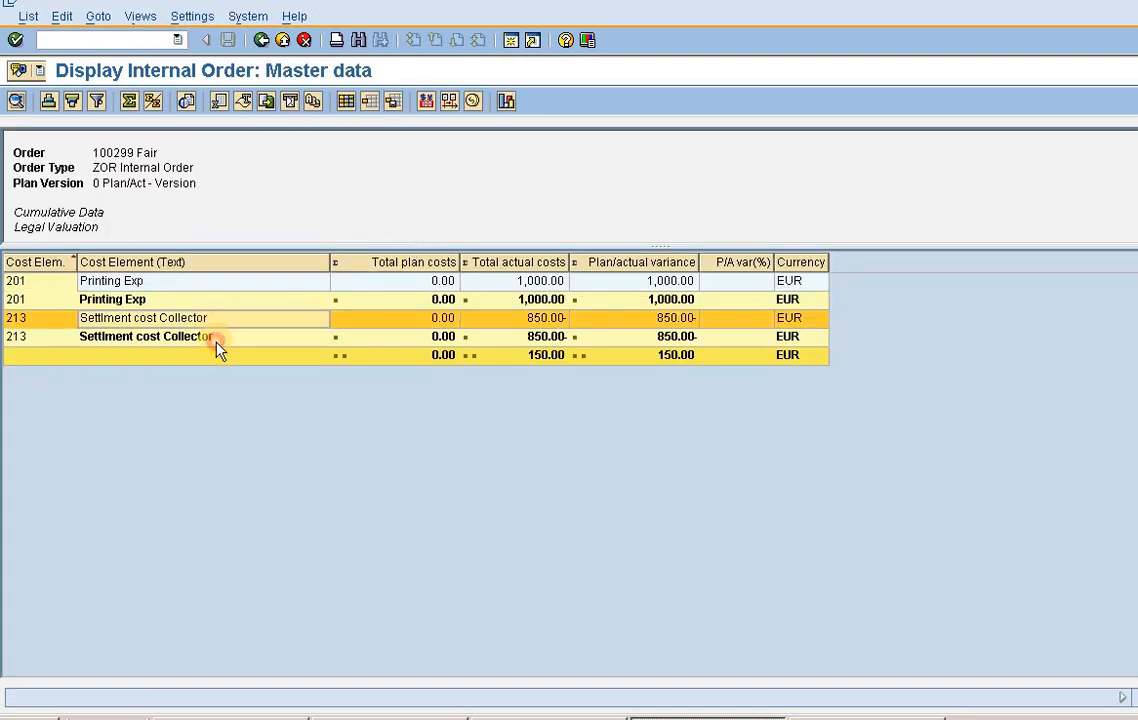
pyautogui.click(555, 319)
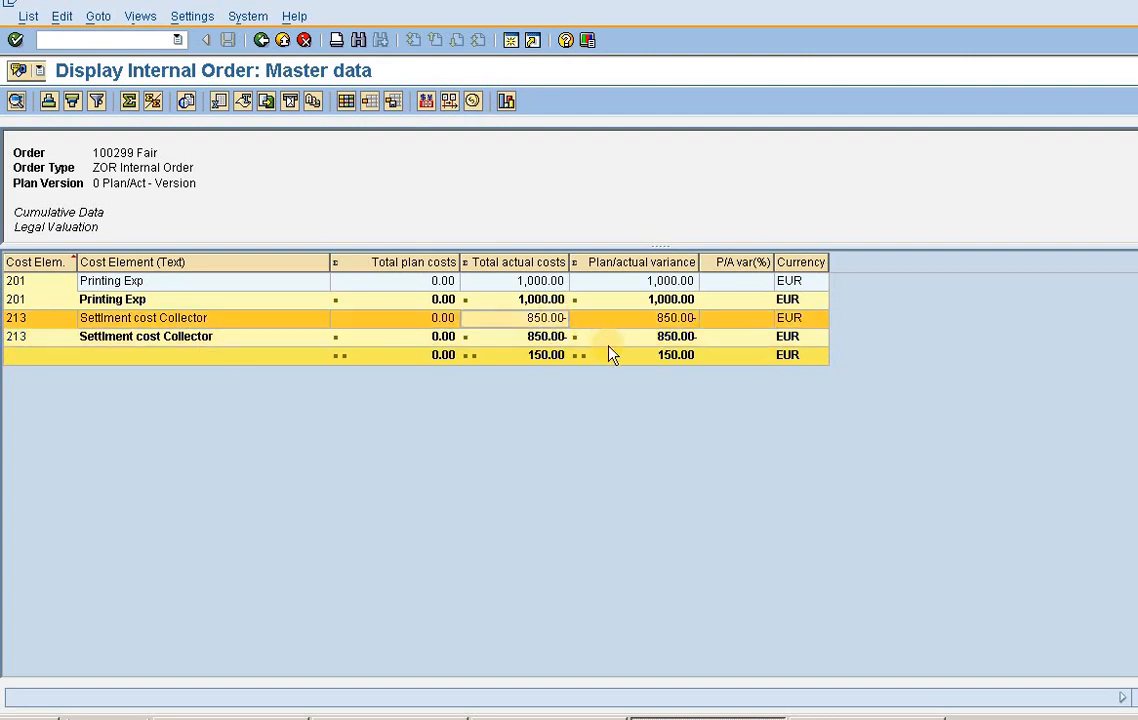
pyautogui.click(551, 356)
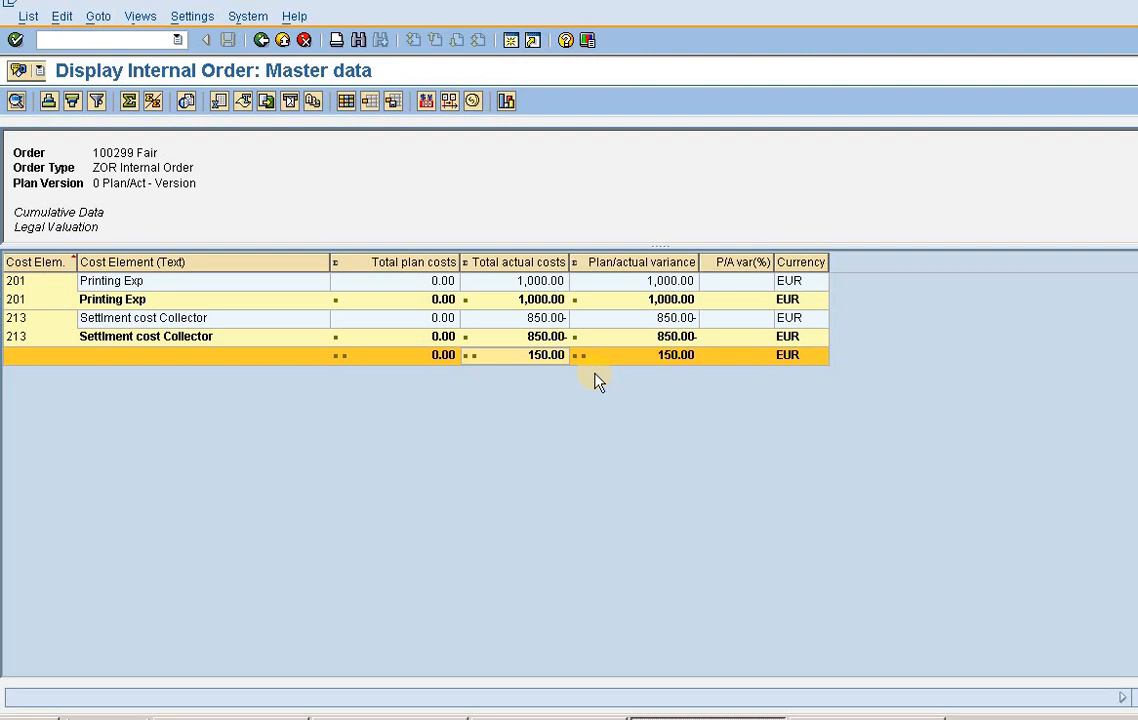